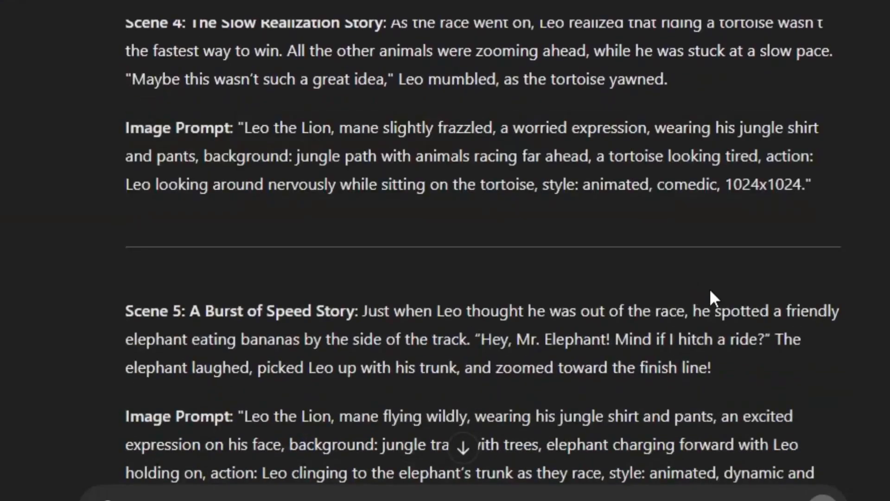
- Read through the Leo the Lazy Lion story from Scene 1 to Scene 7, examining each scene's image prompt
scroll(484, 254, "down", 6)
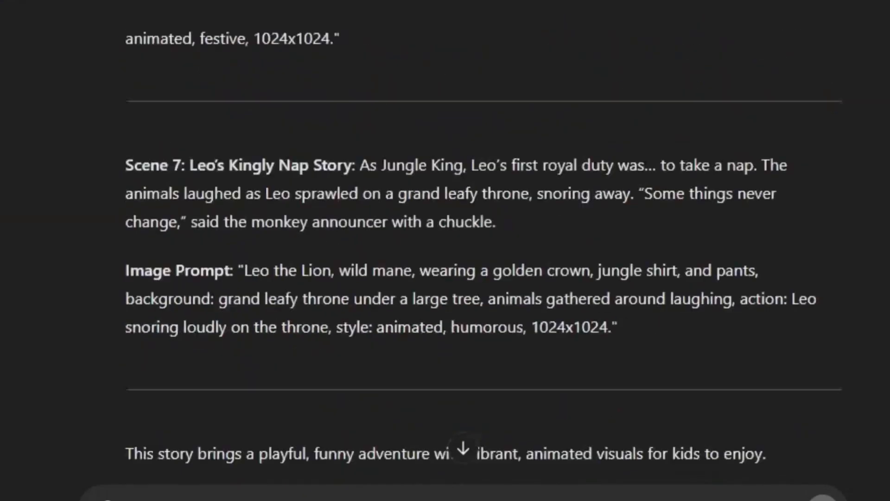
scroll(483, 255, "up", 20)
scroll(484, 255, "up", 20)
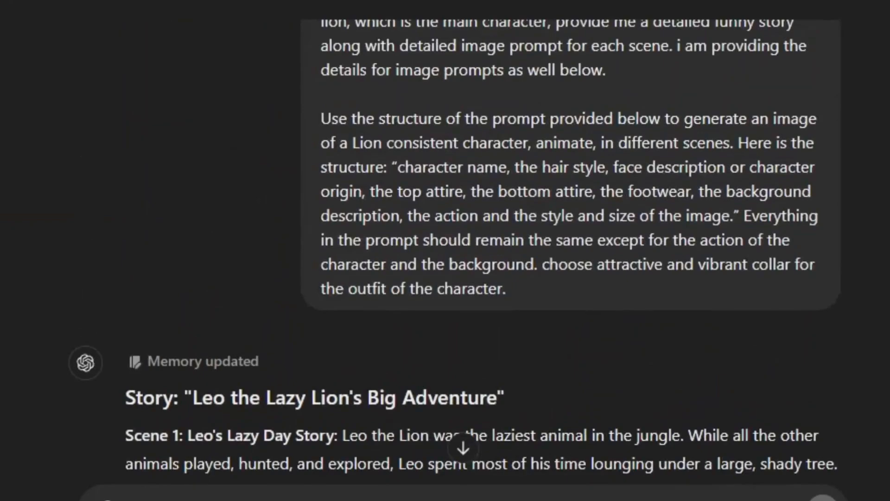
scroll(483, 254, "down", 6)
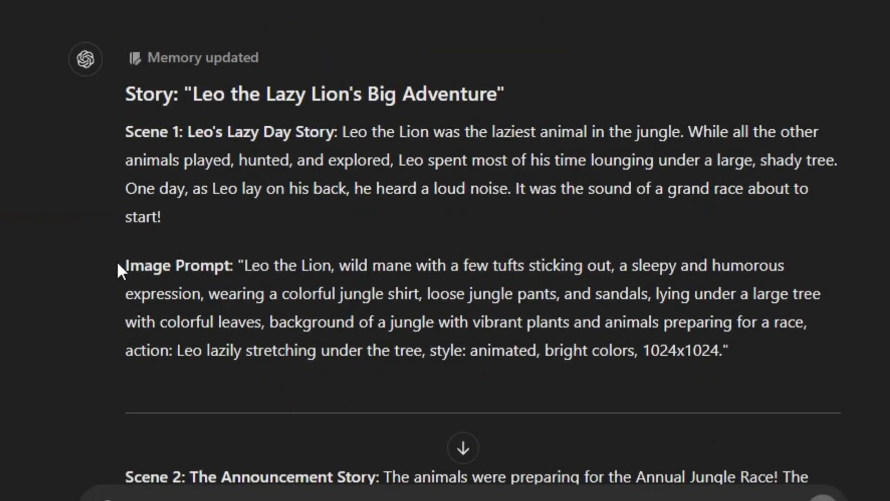
left_click_drag(118, 266, 776, 361)
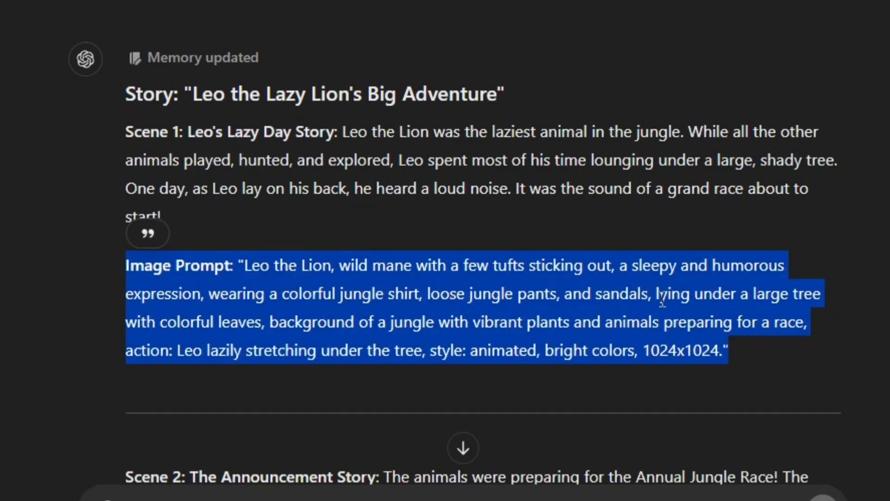
scroll(677, 314, "down", 6)
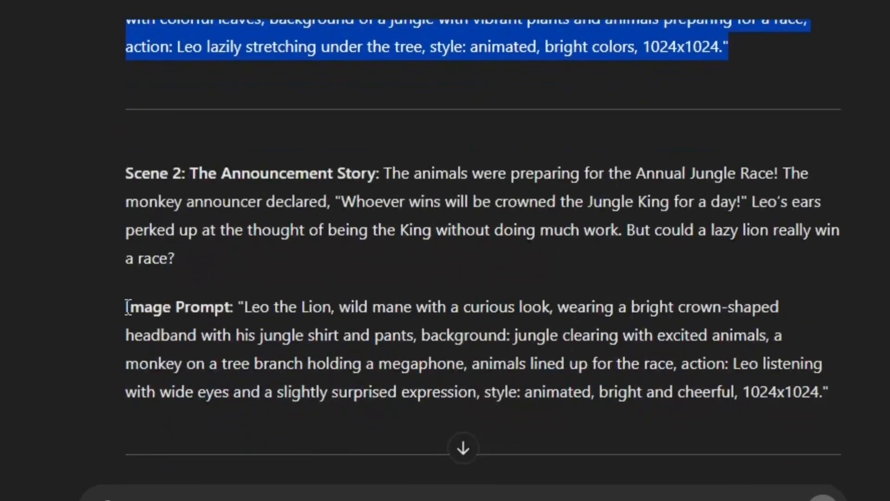
left_click_drag(127, 307, 865, 391)
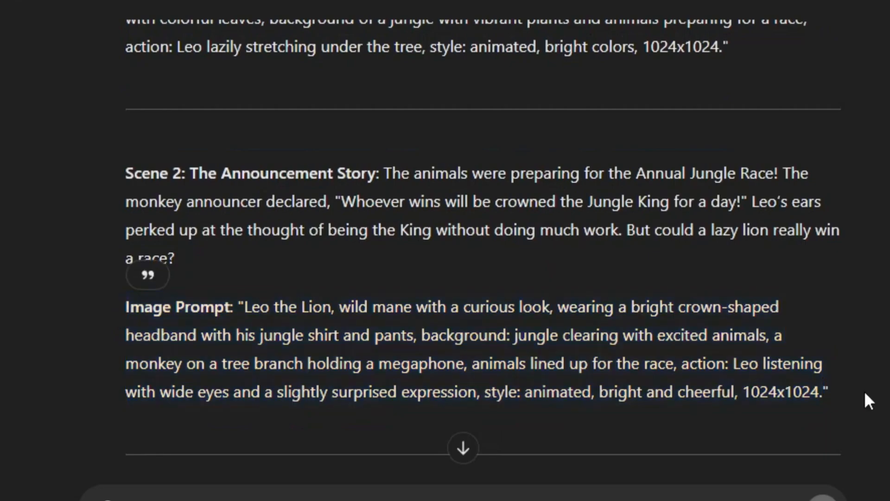
scroll(162, 247, "down", 7)
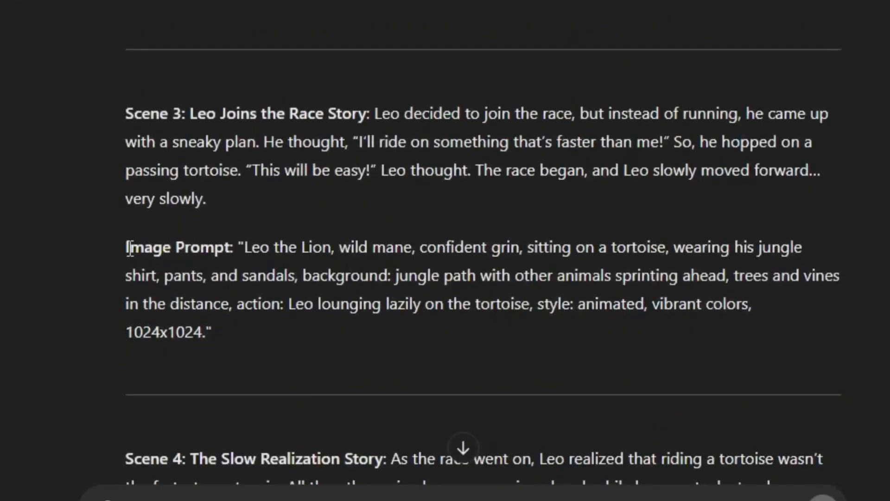
left_click_drag(130, 247, 325, 375)
left_click(459, 346)
scroll(469, 336, "down", 10)
scroll(477, 325, "down", 15)
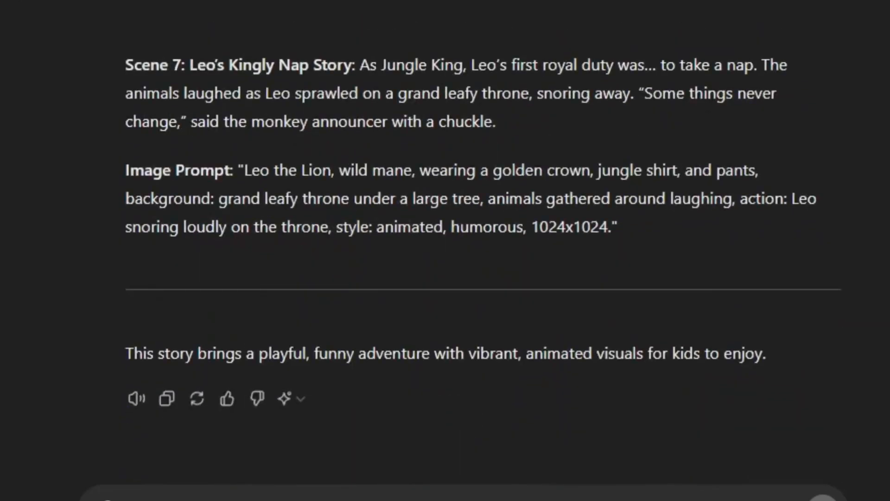
scroll(721, 304, "up", 20)
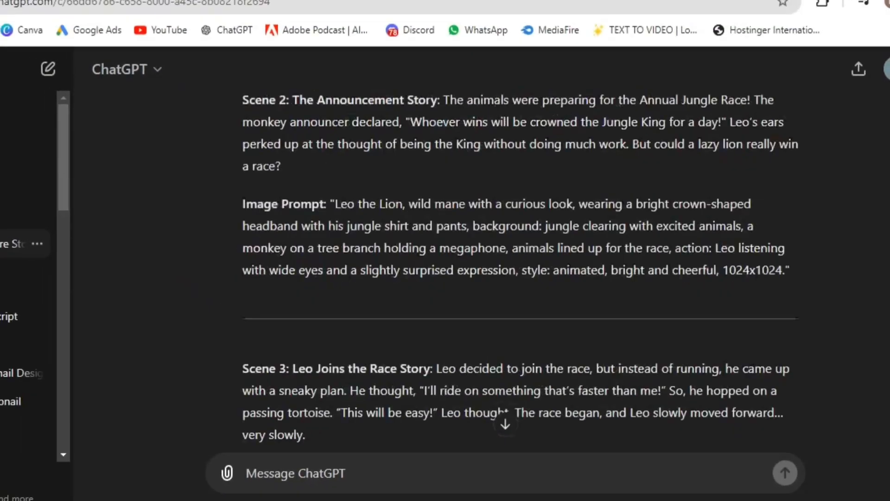
scroll(723, 404, "up", 10)
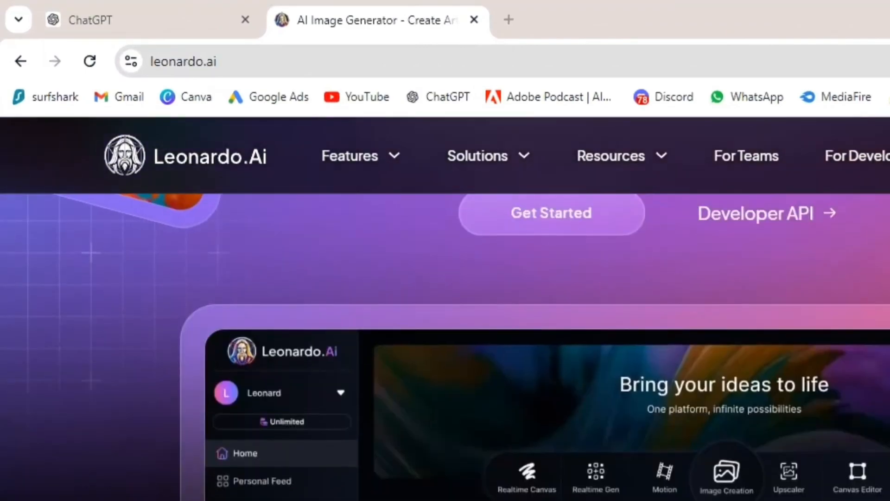
- Switch to Leonardo.Ai and open its Image Creation tool, ready for entering a prompt
scroll(445, 306, "up", 1)
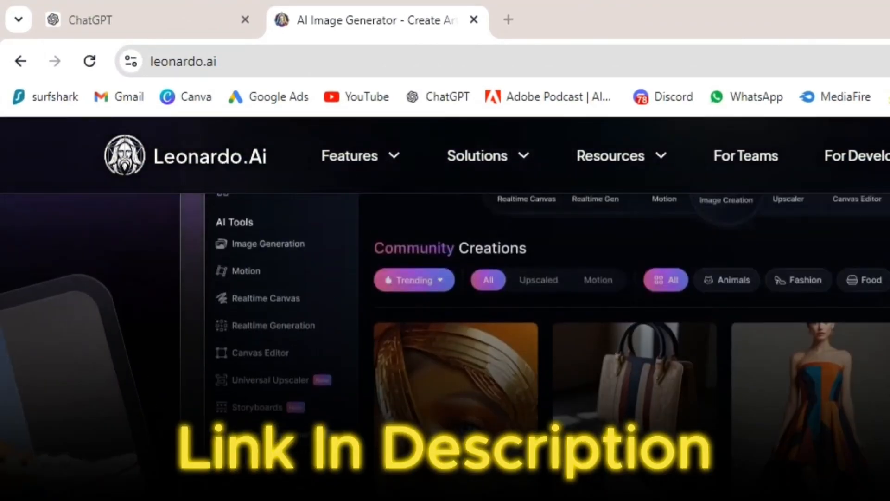
scroll(445, 306, "down", 6)
scroll(445, 306, "up", 7)
scroll(445, 306, "up", 5)
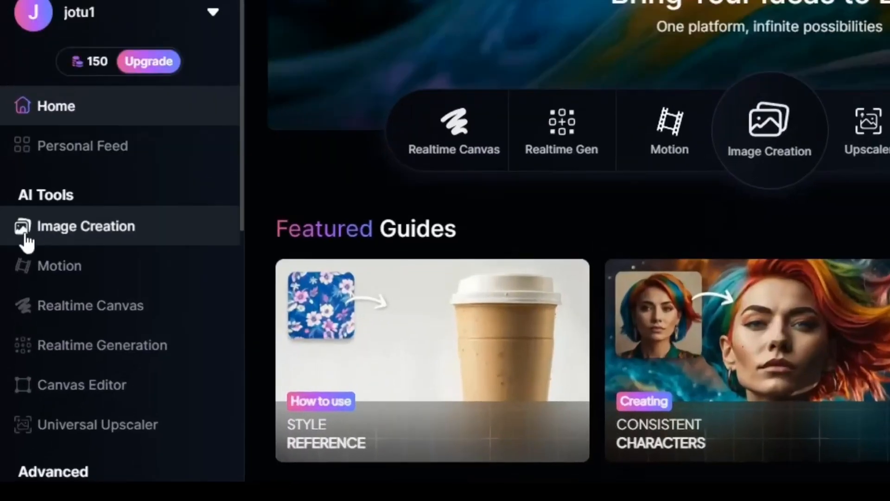
left_click(87, 233)
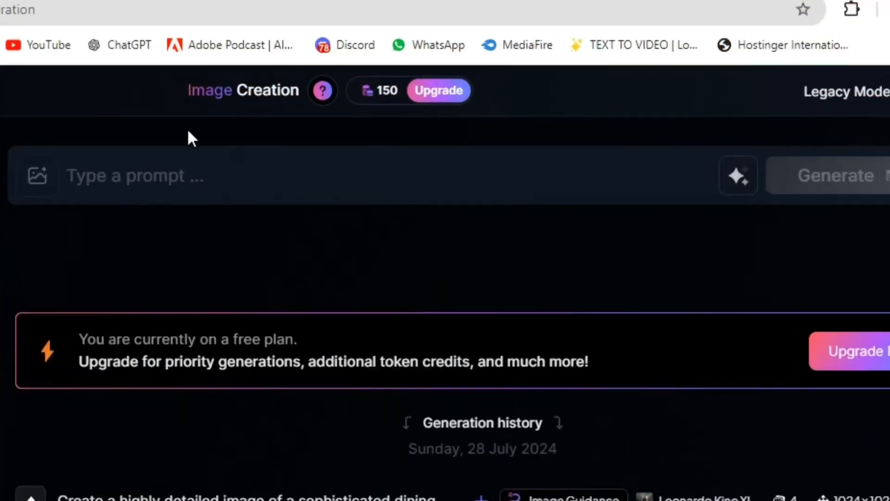
left_click(253, 181)
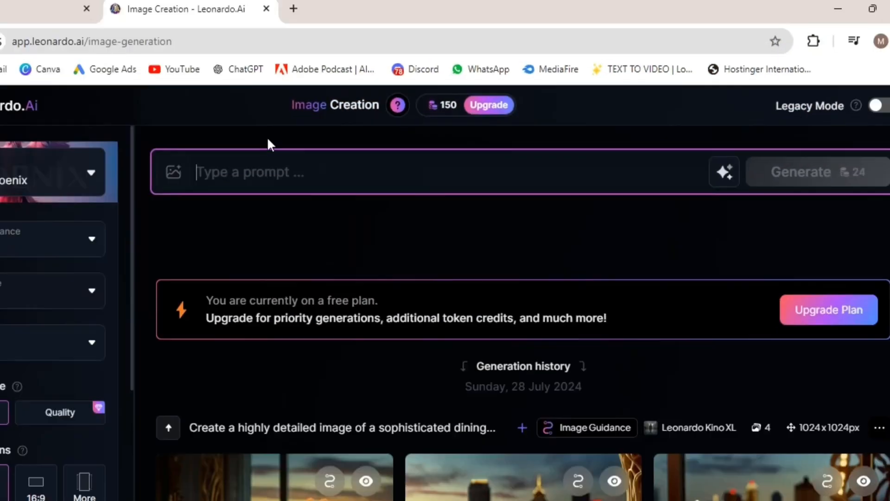
- Copy the Scene 1 image prompt text from the ChatGPT story into the Leonardo.Ai image prompt
left_click(89, 10)
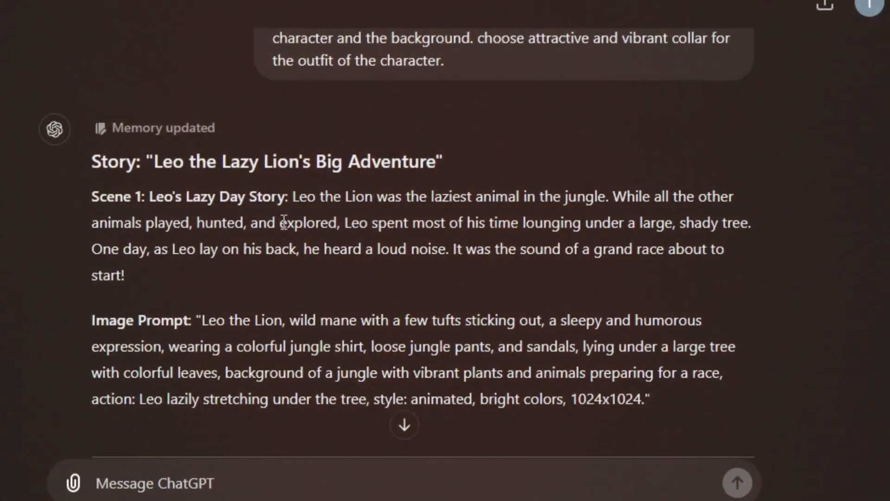
scroll(284, 221, "down", 4)
left_click_drag(201, 135, 679, 206)
right_click(479, 192)
left_click(494, 204)
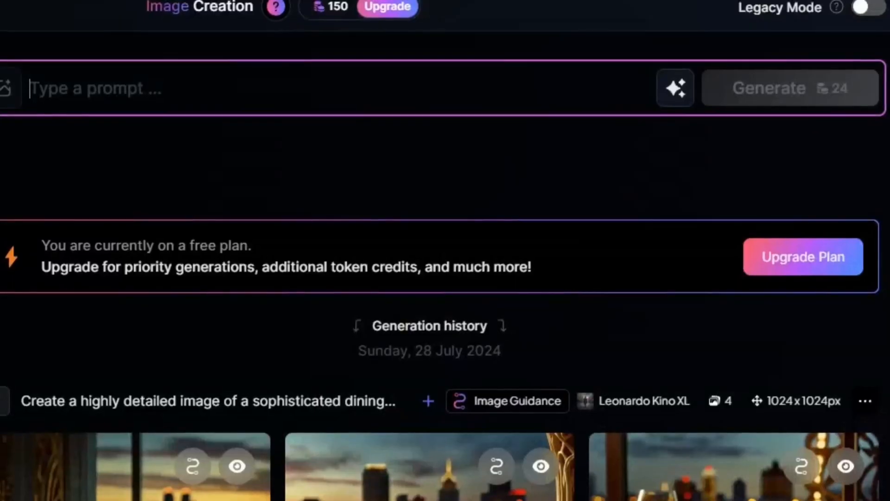
key("ctrl+v")
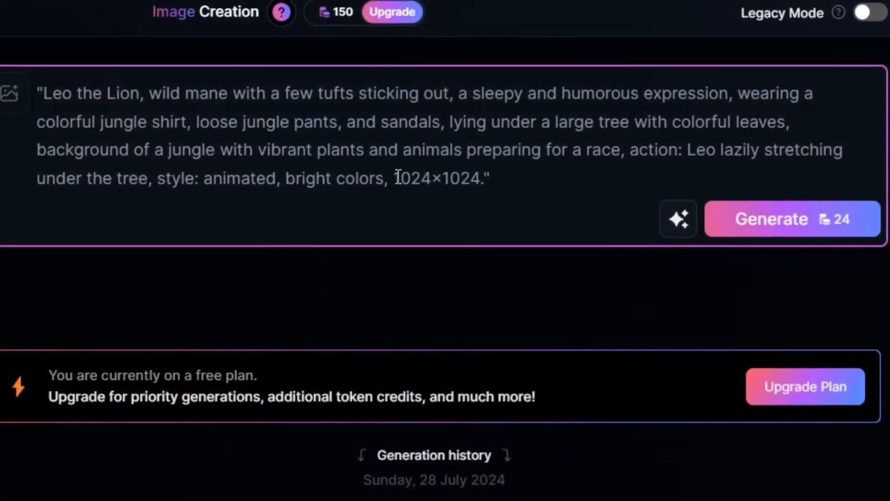
- Replace "1024x1024." at the end of the image prompt with "3D PIXAR STYLE"
left_click_drag(392, 178, 487, 179)
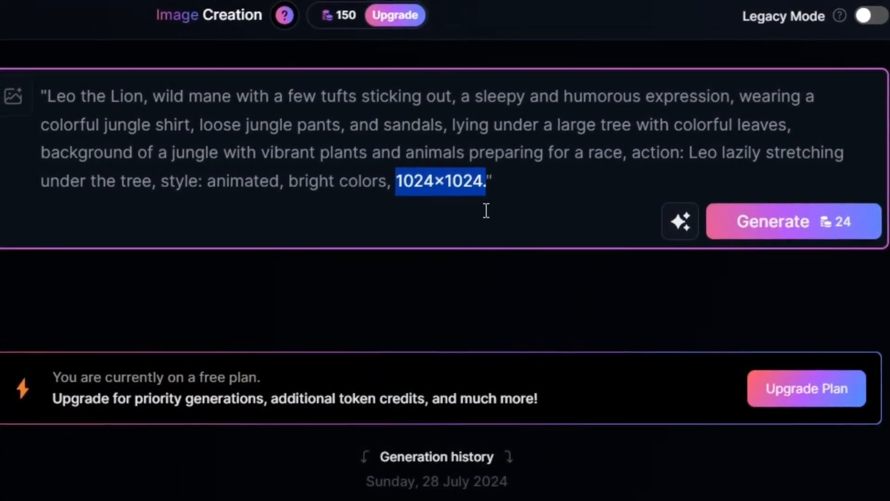
type("3D ")
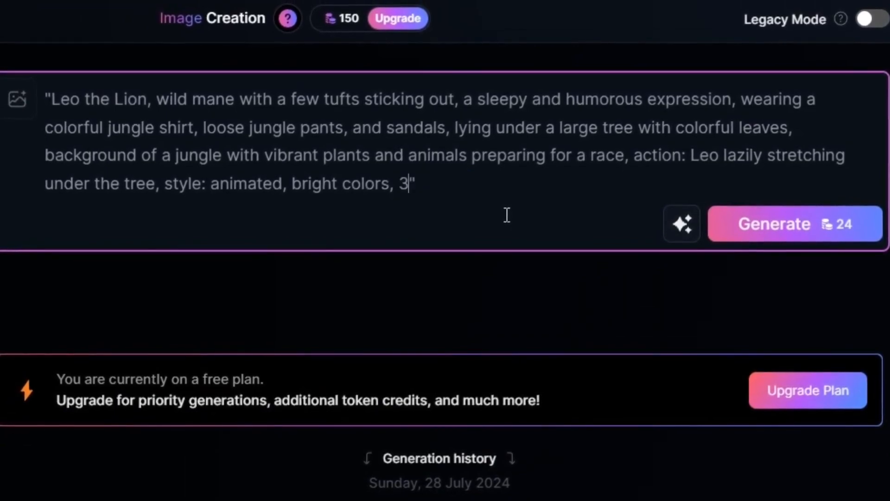
type("PIXAR ")
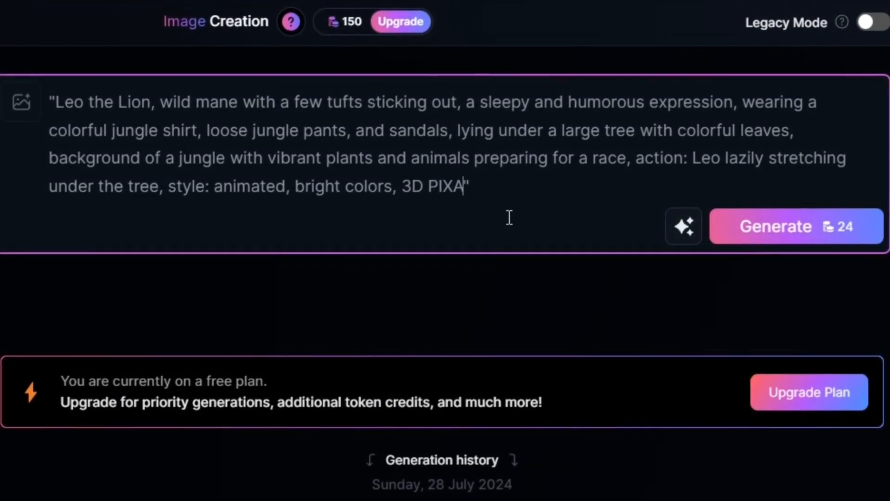
type("STYL")
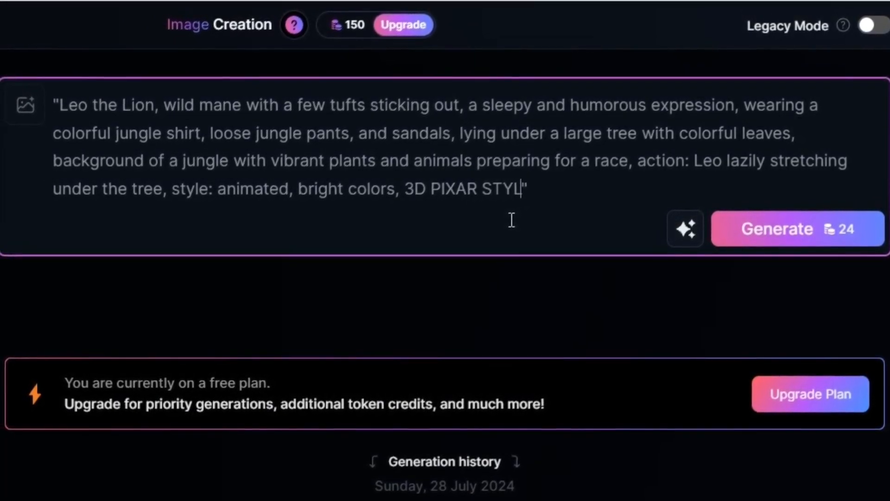
type("E")
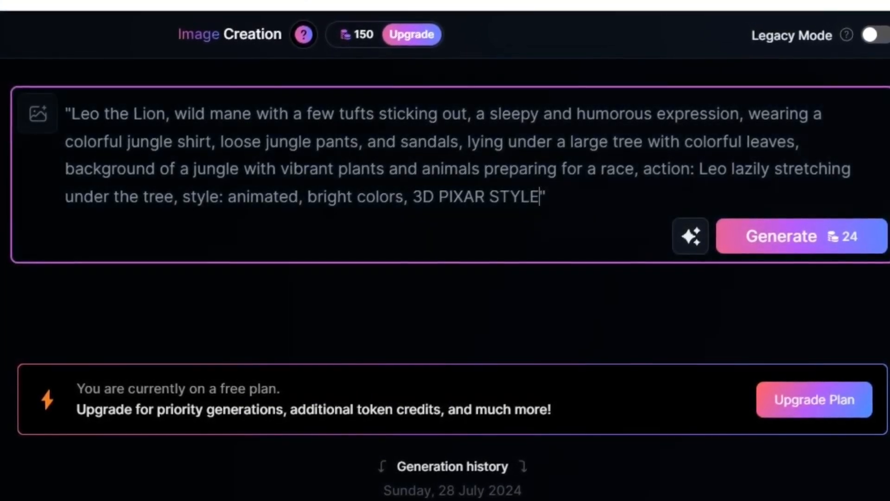
- Pick the Dynamic preset style for the Leonardo Phoenix preset and set the image dimensions to 16:9
left_click(119, 183)
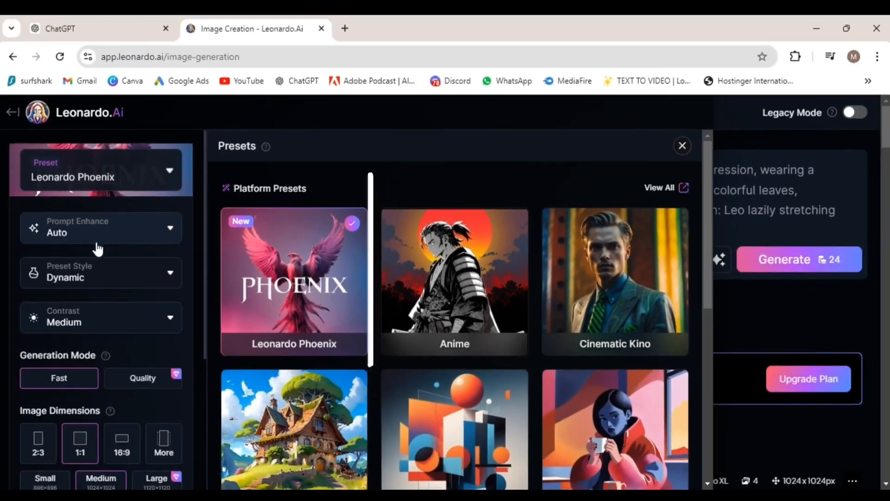
left_click(118, 282)
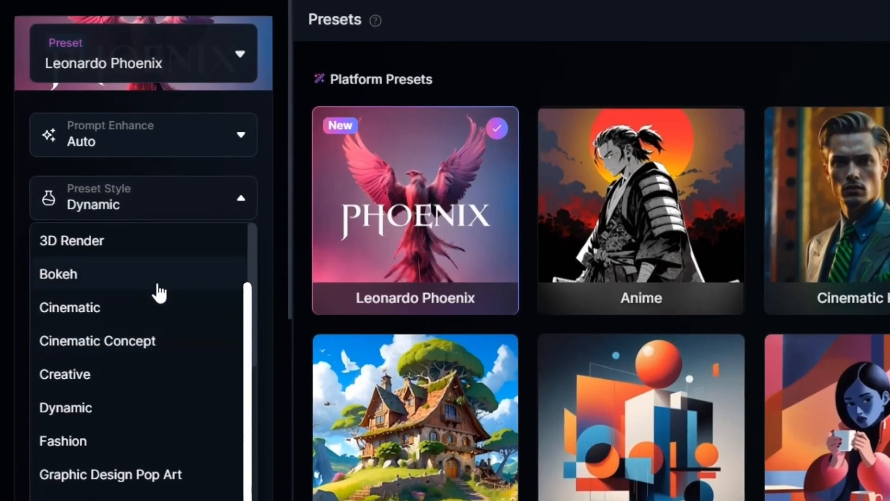
scroll(159, 292, "down", 2)
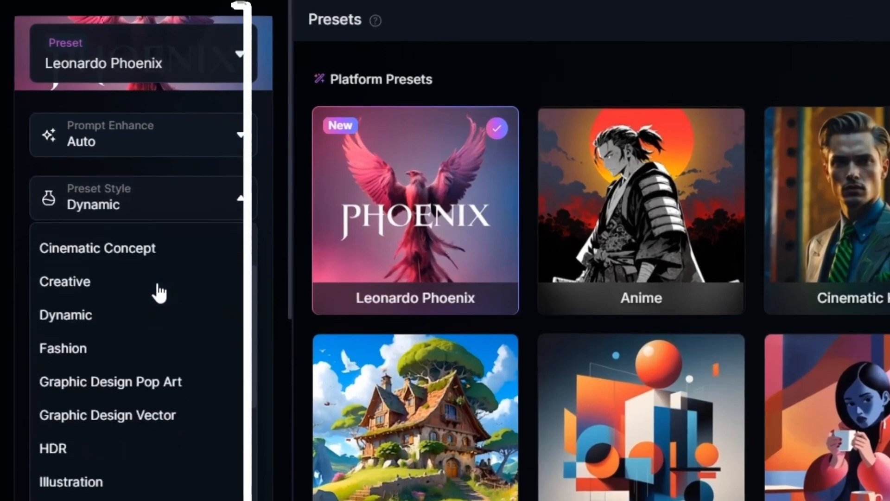
left_click(110, 331)
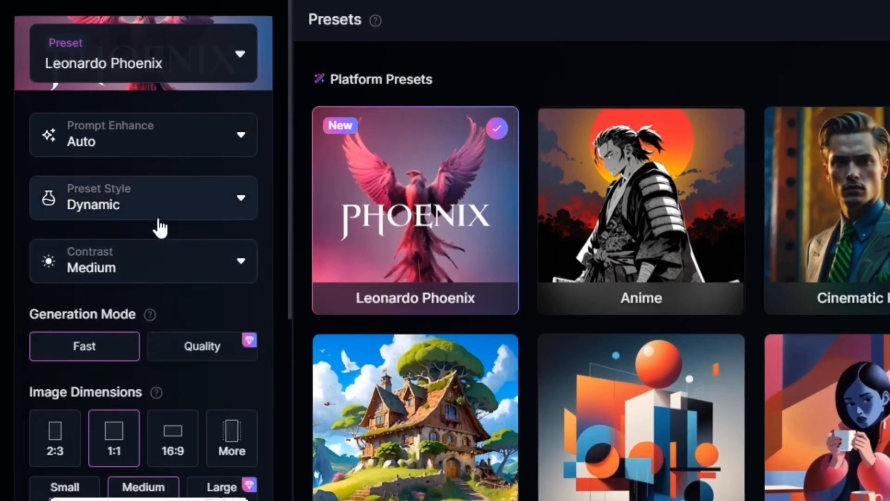
scroll(159, 227, "down", 2)
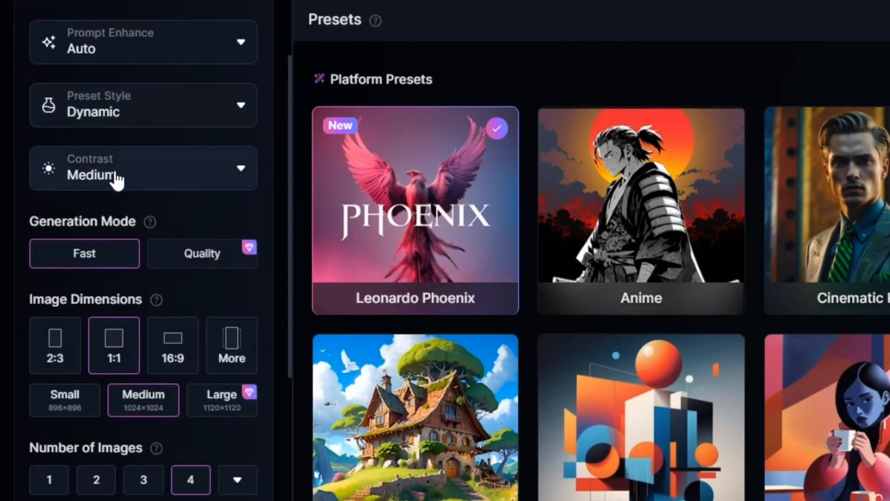
scroll(125, 207, "down", 4)
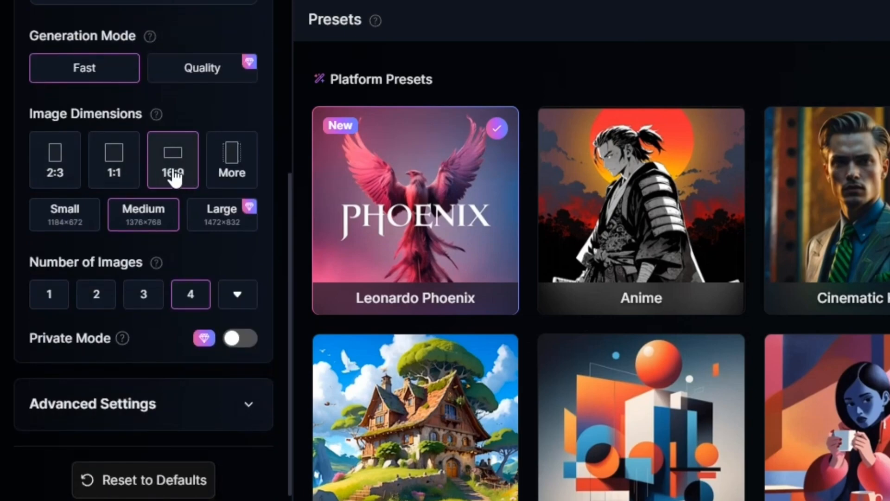
scroll(175, 181, "down", 1)
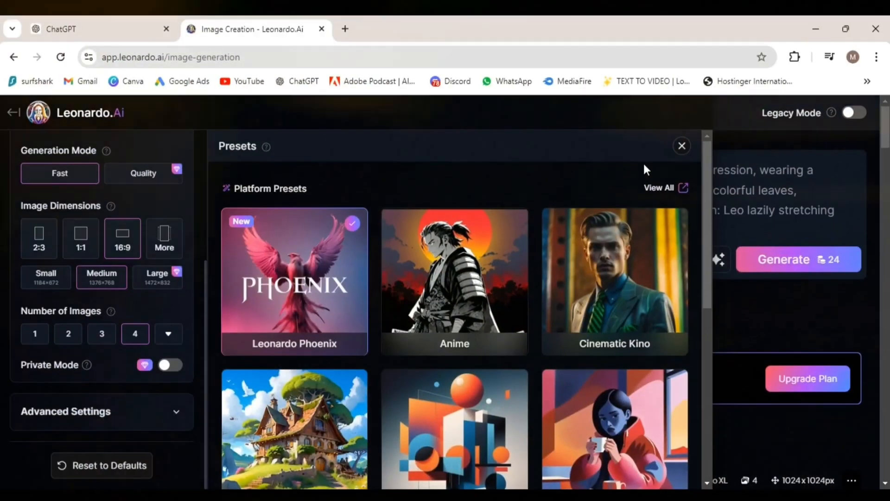
left_click(684, 145)
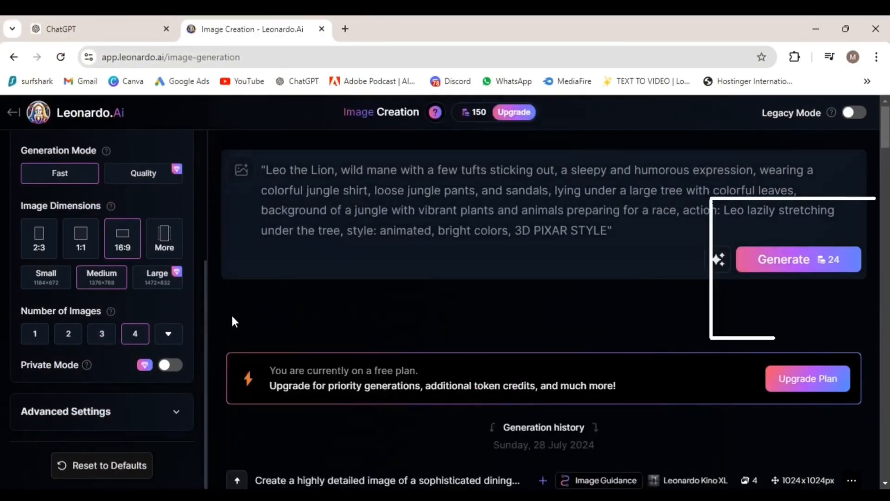
- Generate the Scene 1 images of Leo the Lion and view the results enlarged one after another
left_click(810, 267)
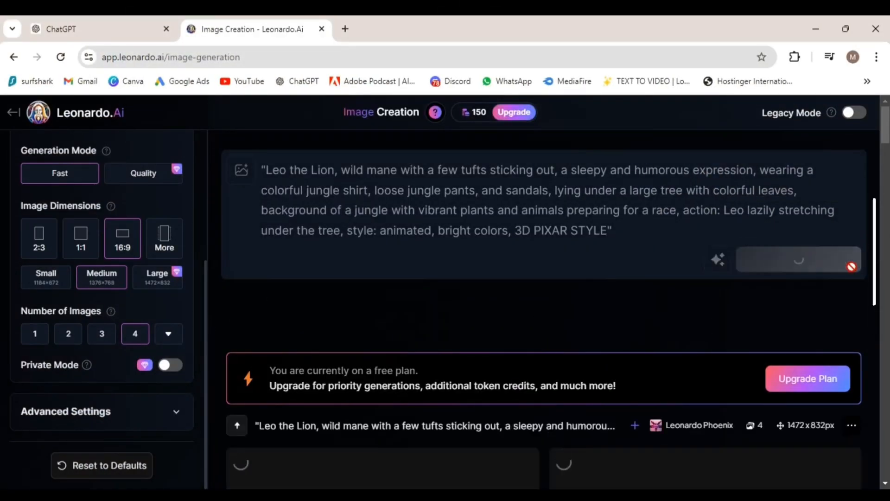
scroll(327, 399, "down", 5)
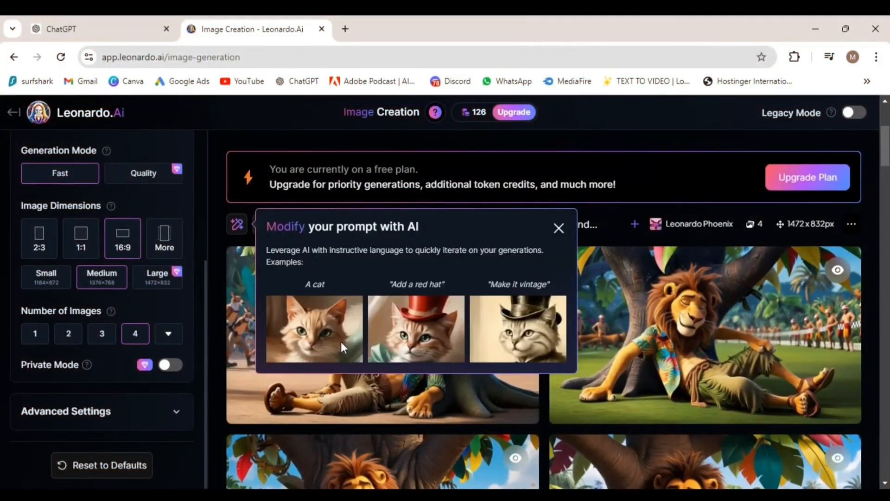
left_click(241, 368)
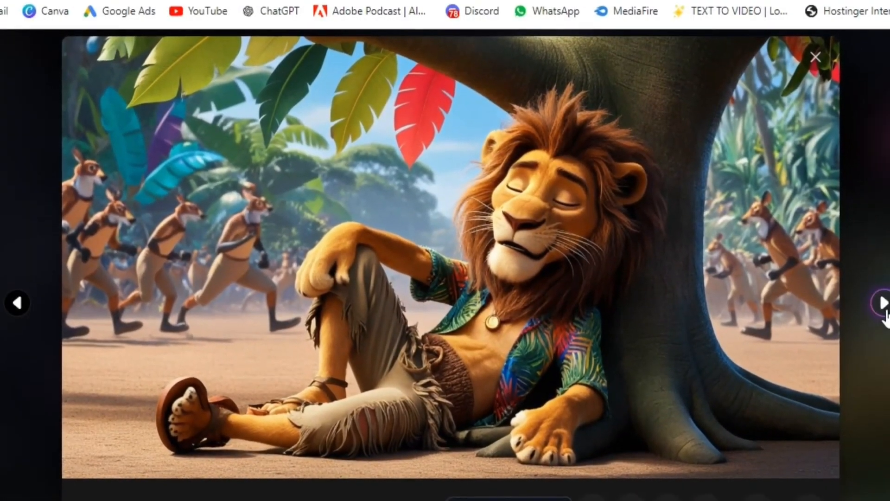
left_click(809, 302)
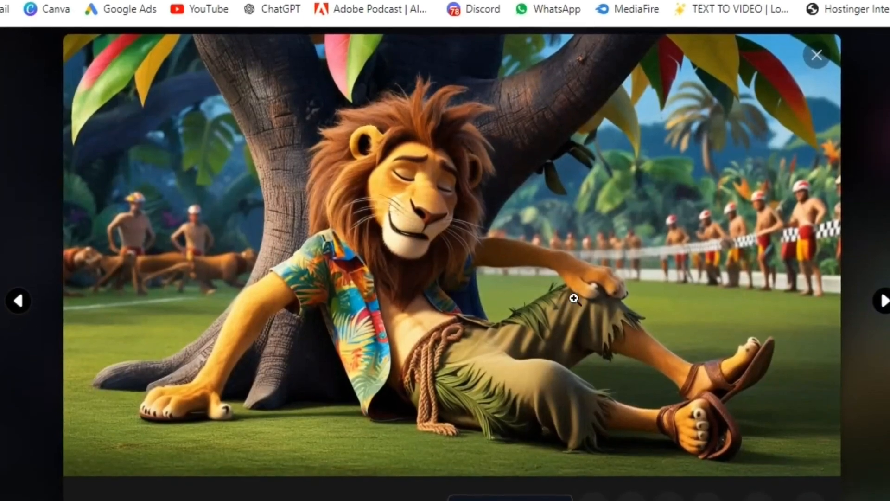
left_click(882, 302)
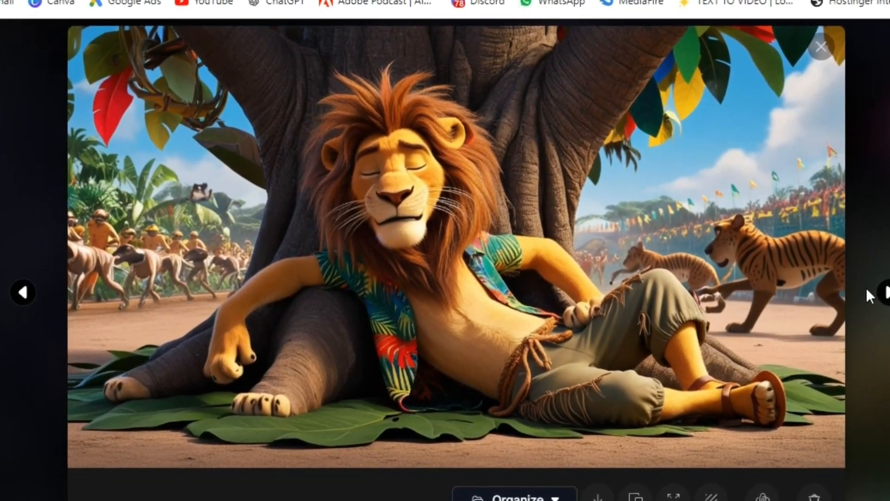
- Download the Scene 1 image of Leo resting against the tree with one knee raised, and copy that generation's seed
left_click(883, 293)
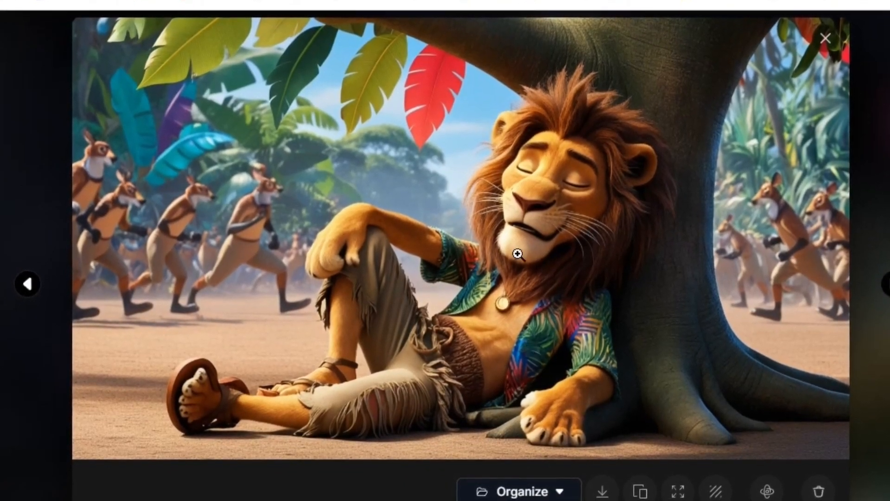
left_click(605, 492)
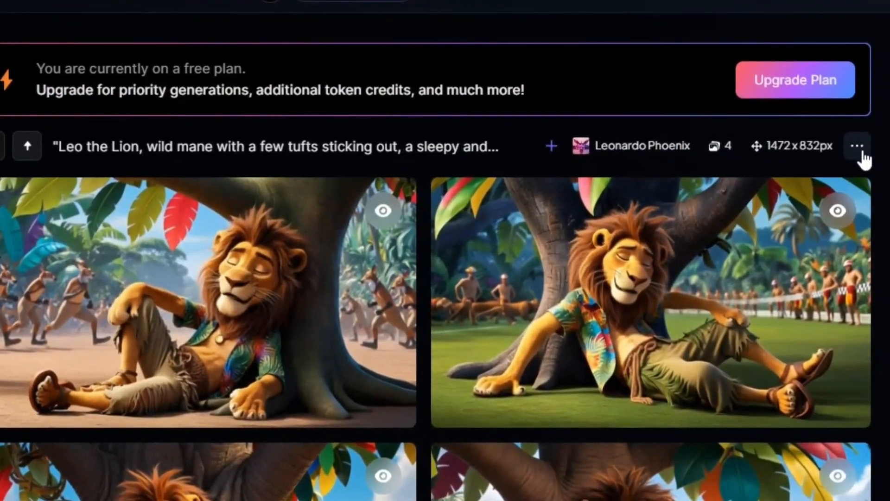
left_click(855, 147)
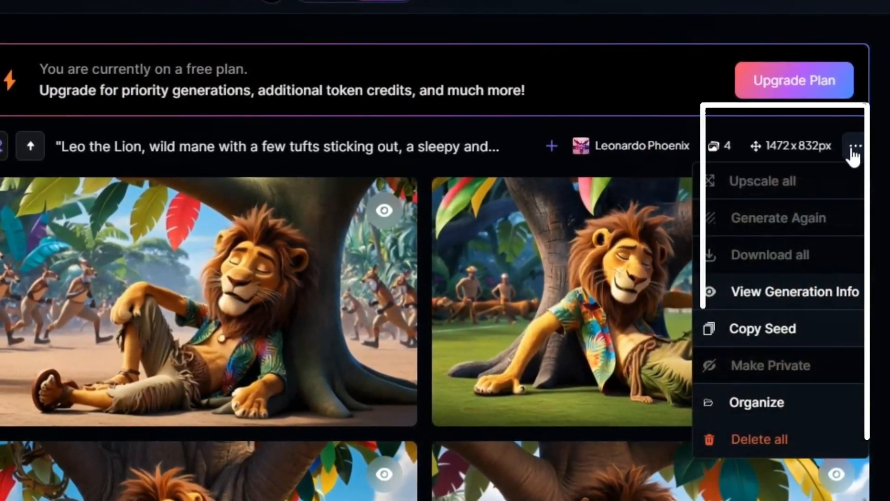
left_click(782, 332)
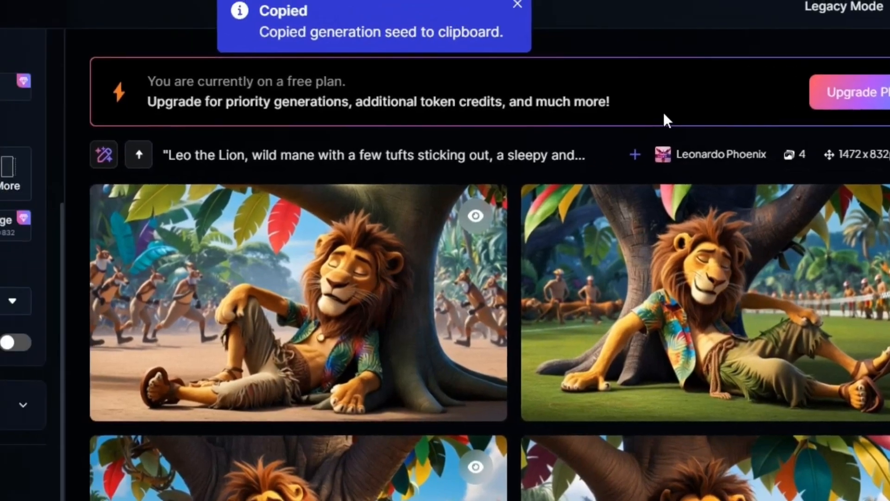
- Enable the fixed seed in the advanced settings and paste the copied generation seed as its value
scroll(585, 107, "up", 5)
scroll(265, 216, "down", 3)
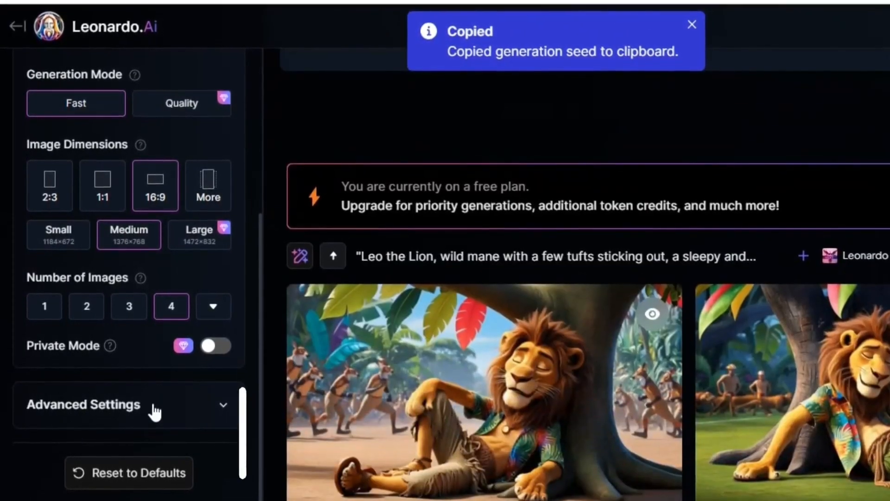
left_click(126, 412)
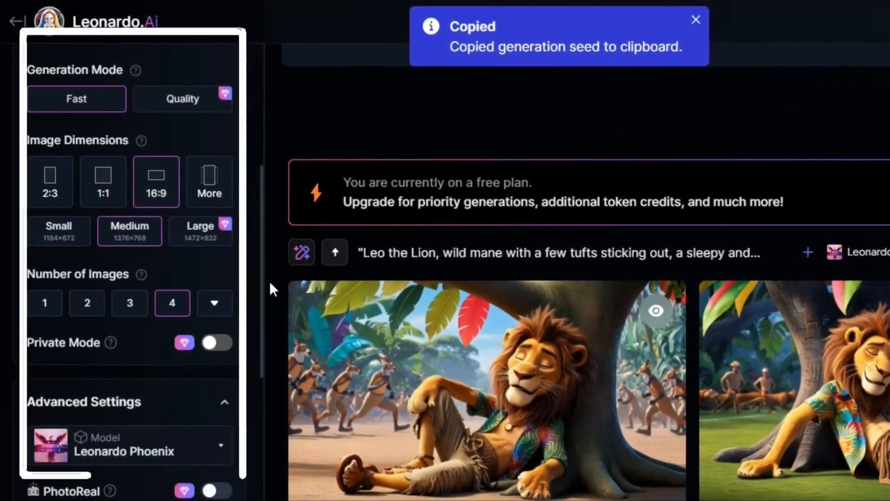
scroll(257, 283, "down", 5)
left_click(139, 398)
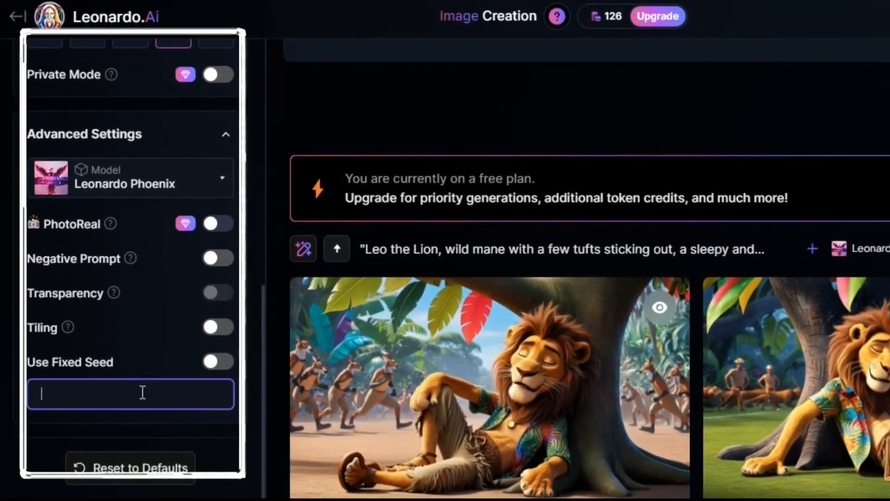
left_click(226, 362)
left_click(80, 394)
right_click(79, 394)
left_click(121, 202)
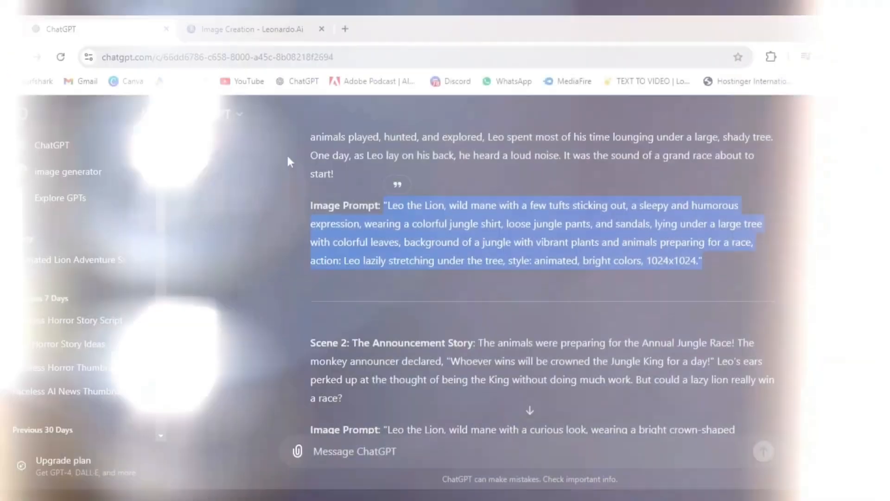
- Replace the Leonardo.Ai prompt text before "3D PIXAR STYLE" with the Scene 2 image prompt copied from ChatGPT without "1024x1024."
scroll(362, 279, "down", 3)
left_click_drag(359, 279, 714, 340)
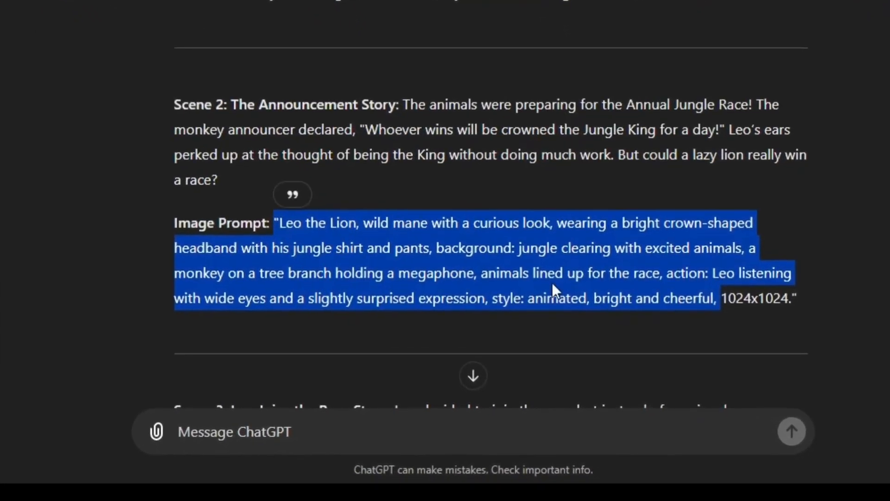
right_click(529, 282)
left_click(588, 57)
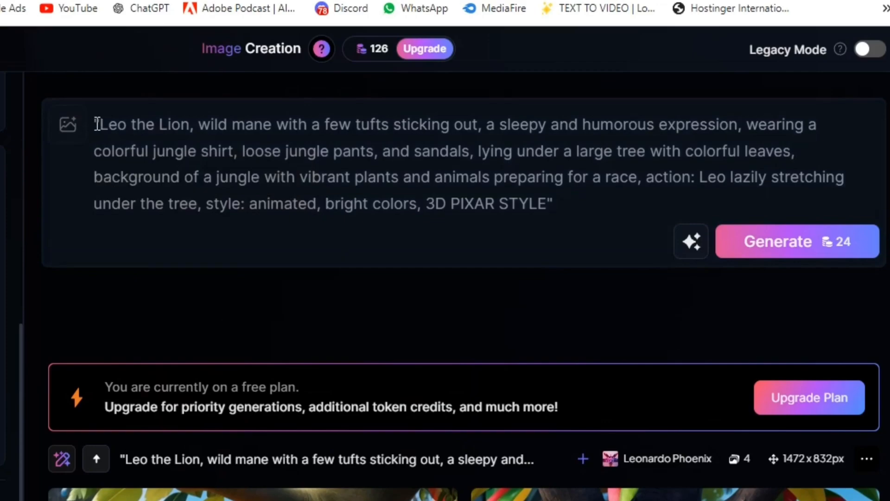
left_click_drag(97, 124, 375, 210)
key("ctrl+v")
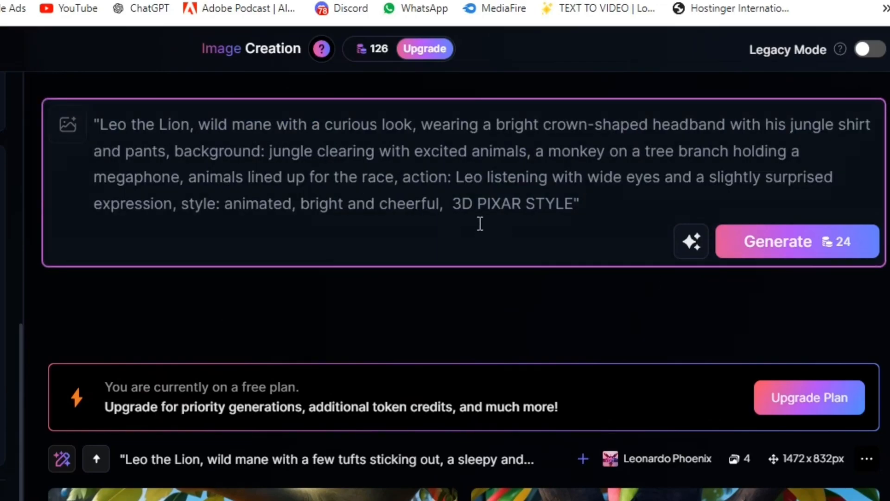
- Generate the Scene 2 images of Leo with the crown-shaped headband and view the results enlarged one after another
left_click(769, 250)
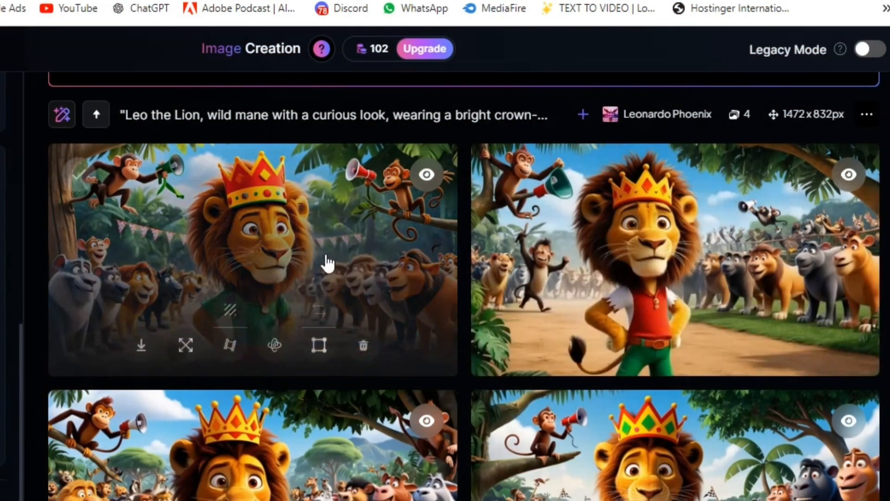
left_click(327, 264)
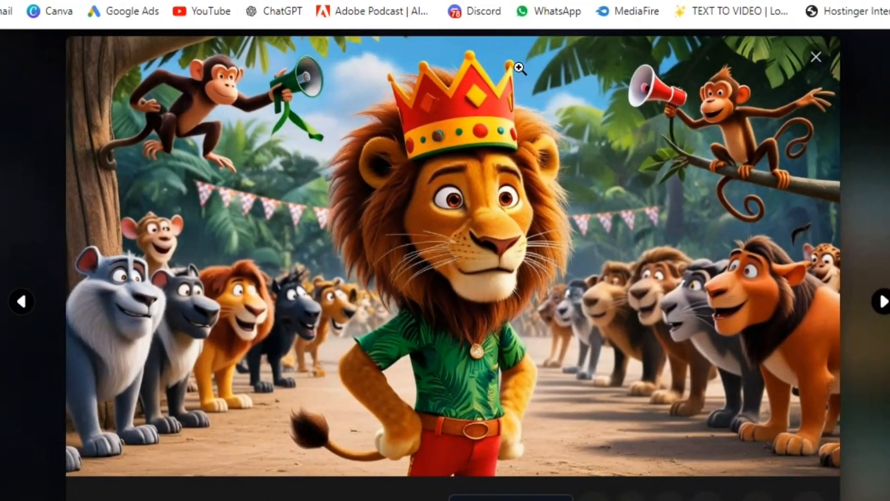
left_click(882, 302)
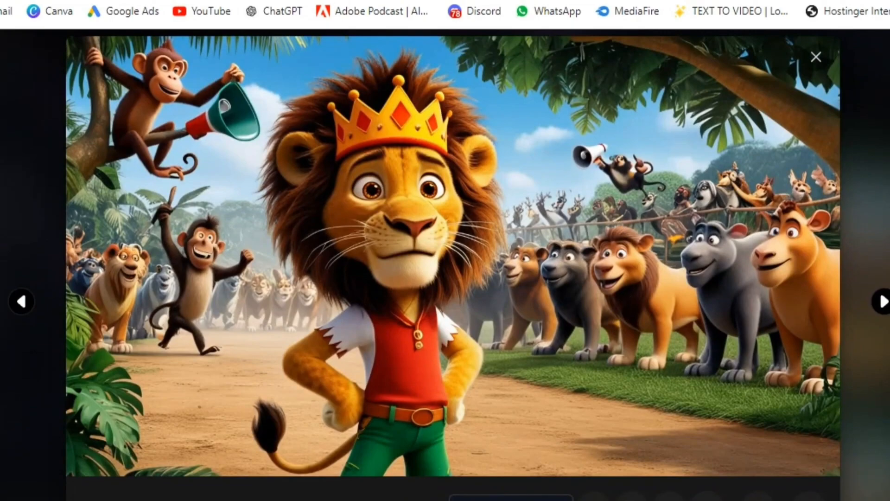
left_click(881, 301)
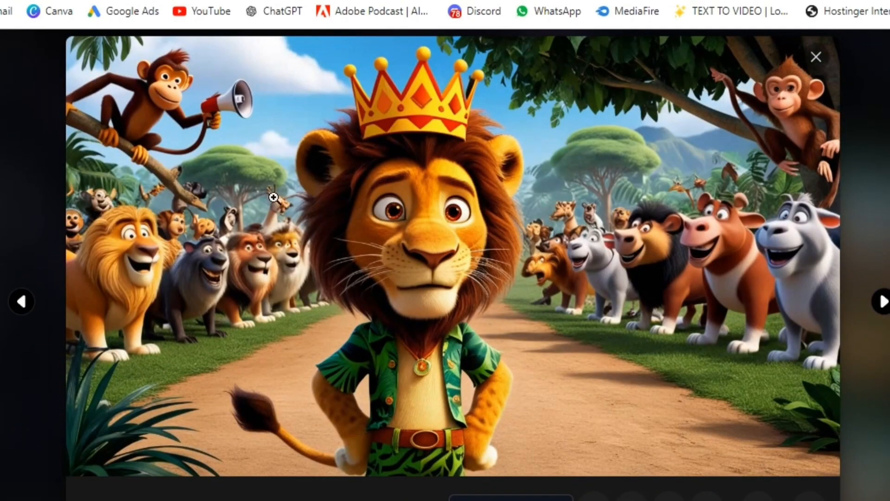
left_click(882, 302)
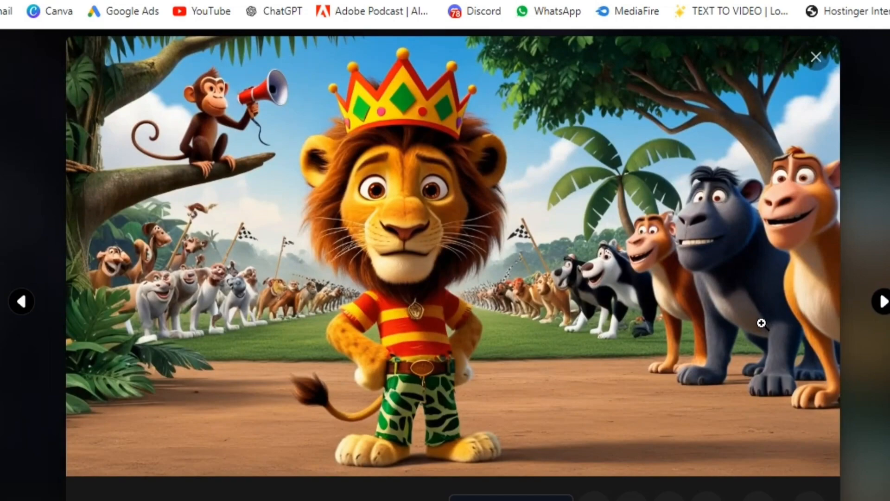
left_click(21, 302)
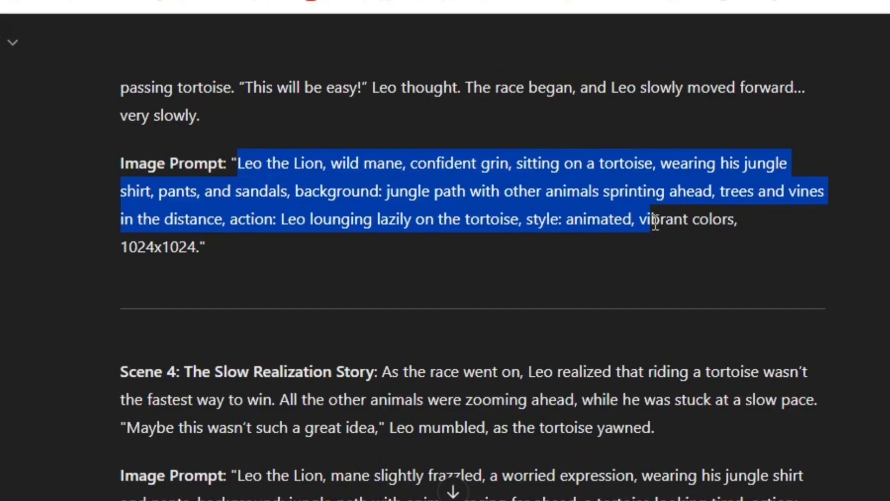
- Replace the prompt text before "3D PIXAR STYLE" with the Scene 3 image prompt of Leo sitting on a tortoise, copied from ChatGPT
left_click_drag(655, 220, 738, 219)
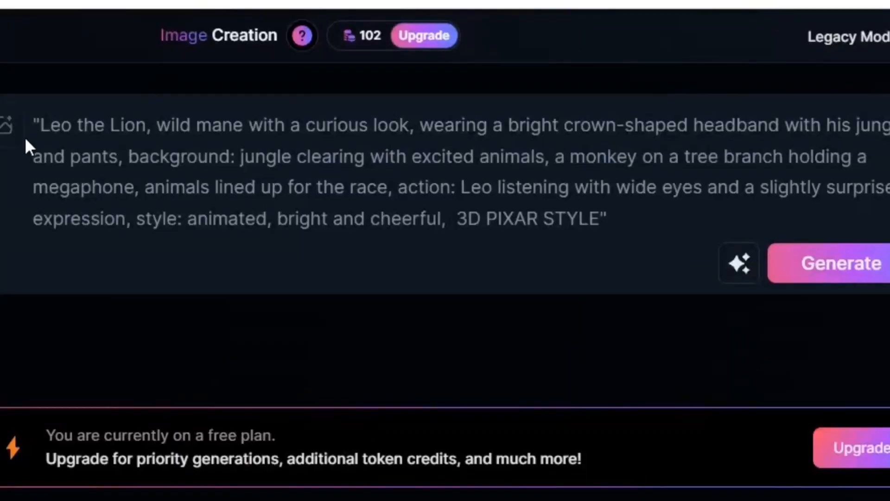
left_click_drag(39, 126, 443, 215)
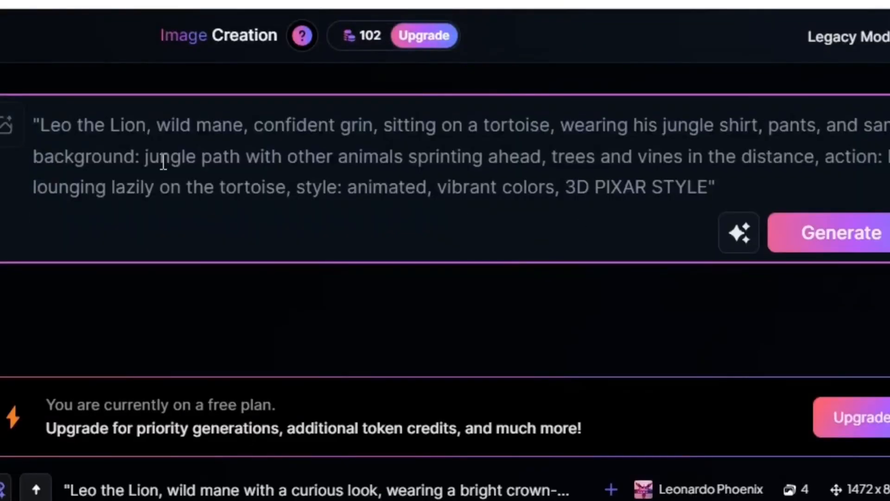
left_click(559, 186)
- Generate the Scene 3 images of Leo on the tortoise and look over the whole batch
left_click(839, 233)
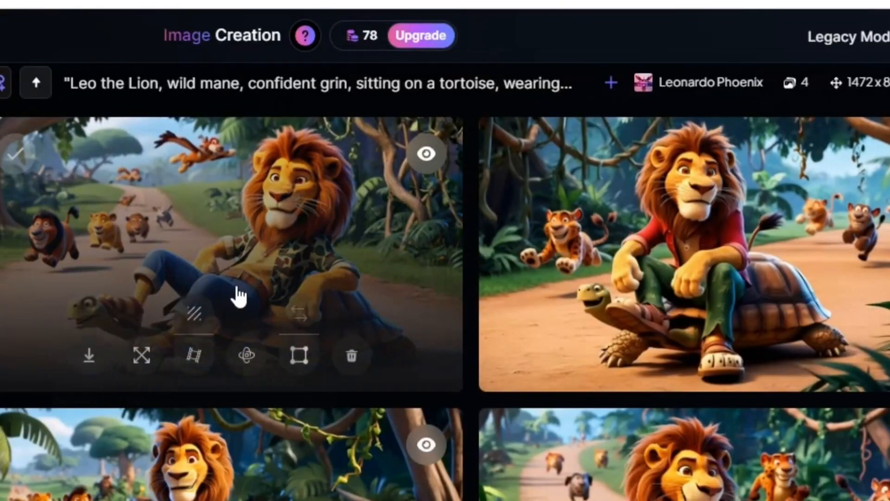
scroll(445, 338, "down", 4)
scroll(204, 369, "up", 6)
scroll(825, 342, "down", 5)
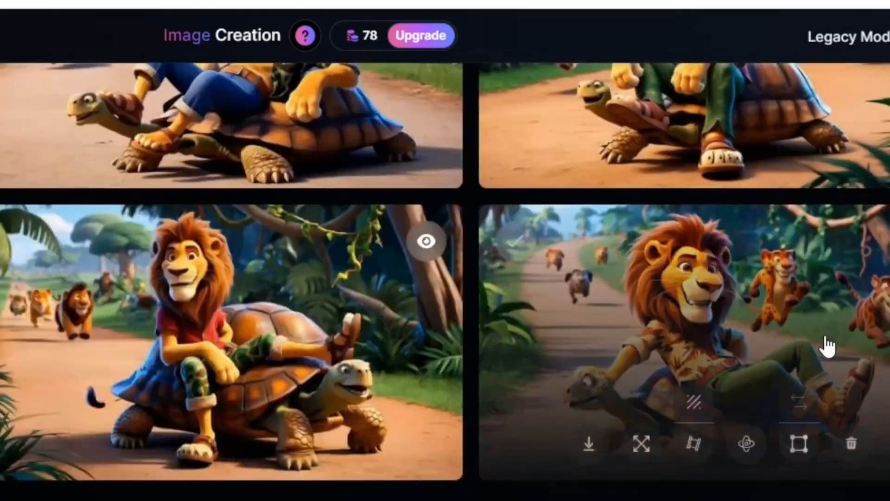
scroll(825, 342, "up", 10)
- Copy the Scene 4 image prompt from ChatGPT up to "comedic," into the Leonardo.Ai prompt, keeping "3D PIXAR STYLE" at the end
key("alt+Tab")
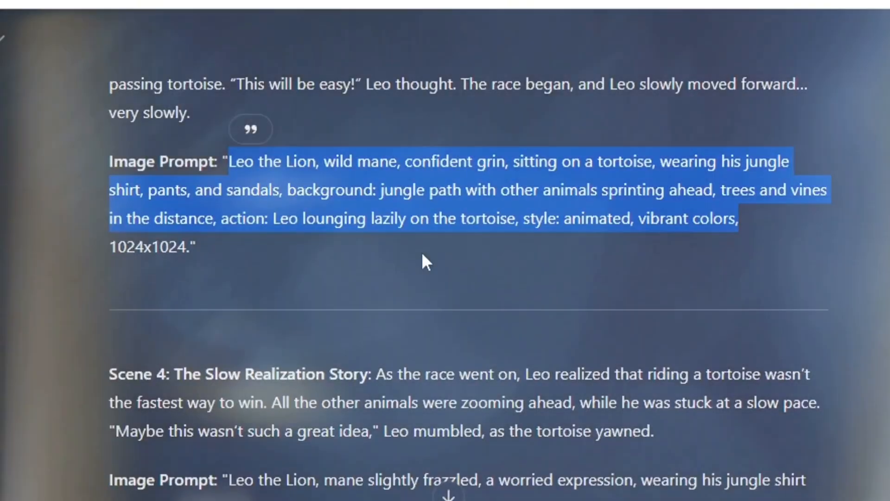
scroll(424, 258, "down", 4)
left_click_drag(227, 277, 705, 334)
left_click(549, 321)
key("alt+Tab")
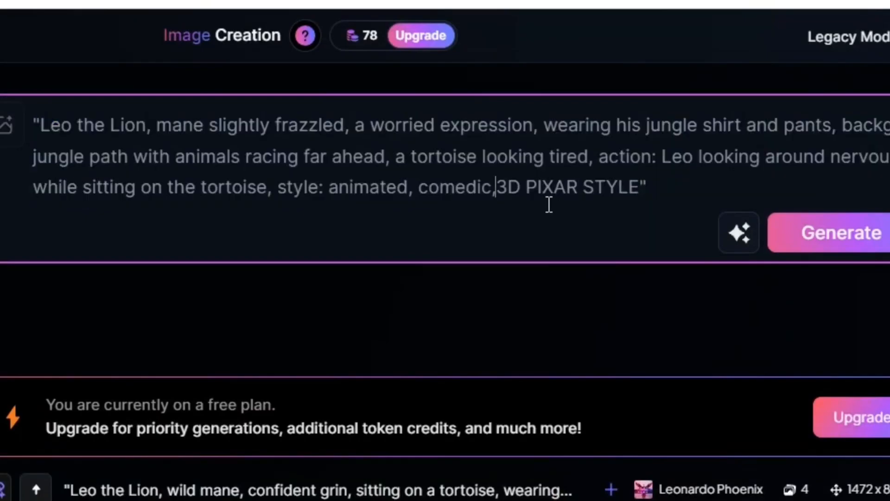
- Generate the Scene 4 images of the worried Leo on the tortoise and look over the whole batch
left_click(774, 247)
scroll(445, 279, "down", 5)
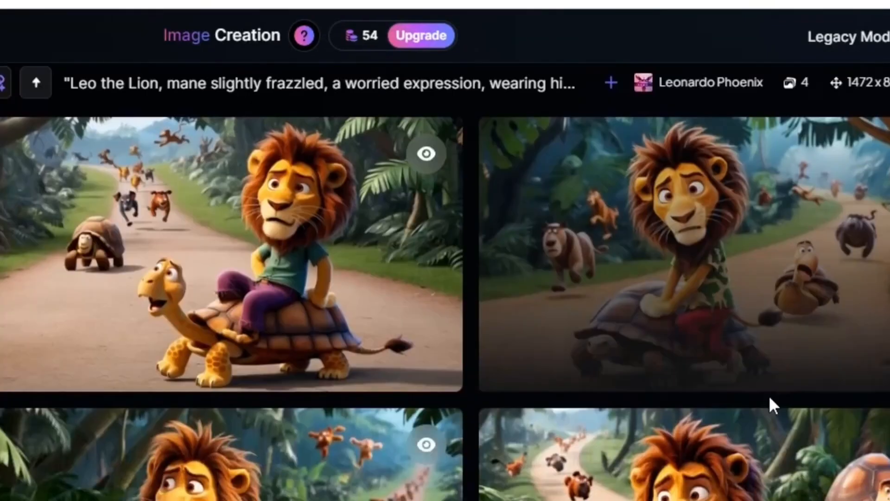
scroll(576, 360, "down", 4)
scroll(580, 254, "up", 5)
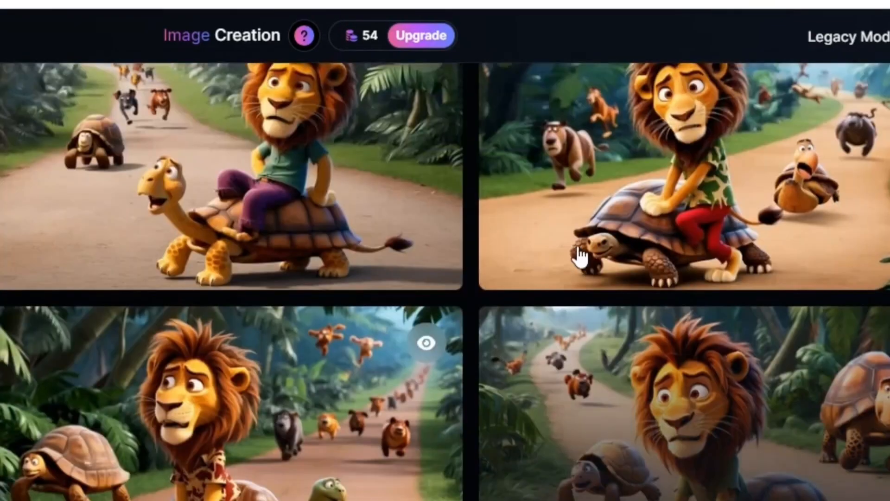
scroll(534, 329, "down", 2)
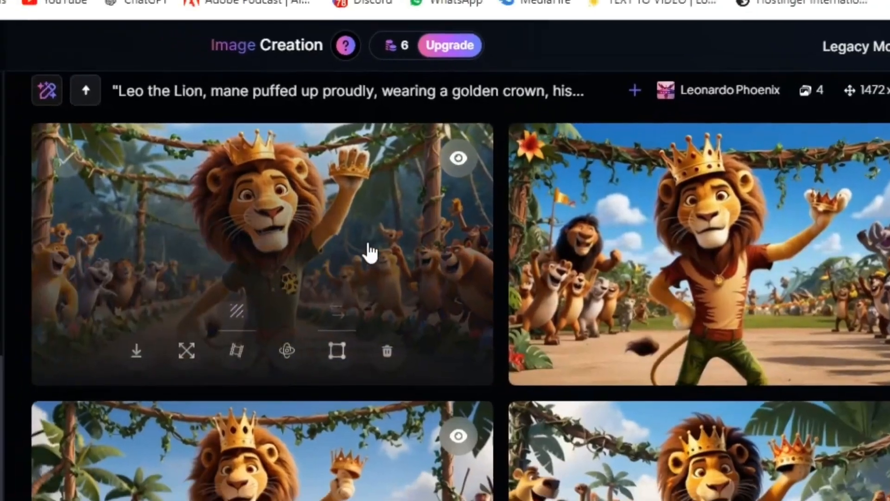
- View the images of Leo wearing the golden crown enlarged and compare his look across the batch
left_click(343, 245)
left_click(869, 318)
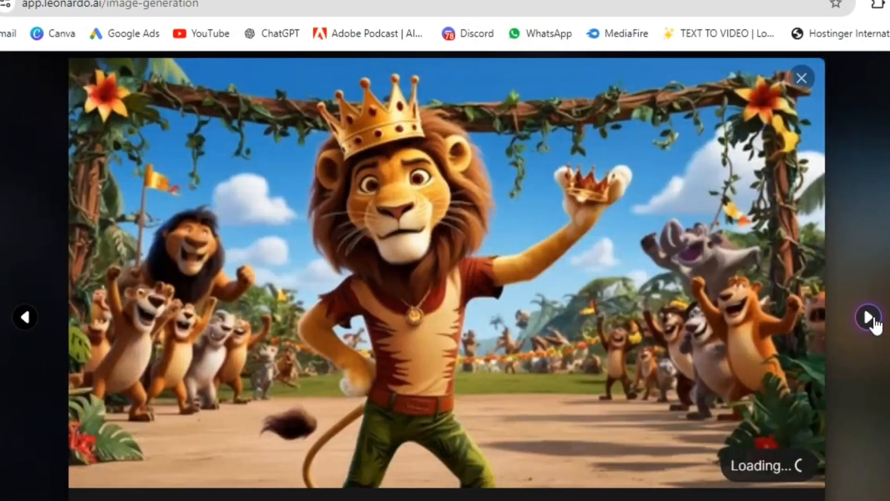
left_click(869, 317)
left_click(869, 318)
left_click(869, 318)
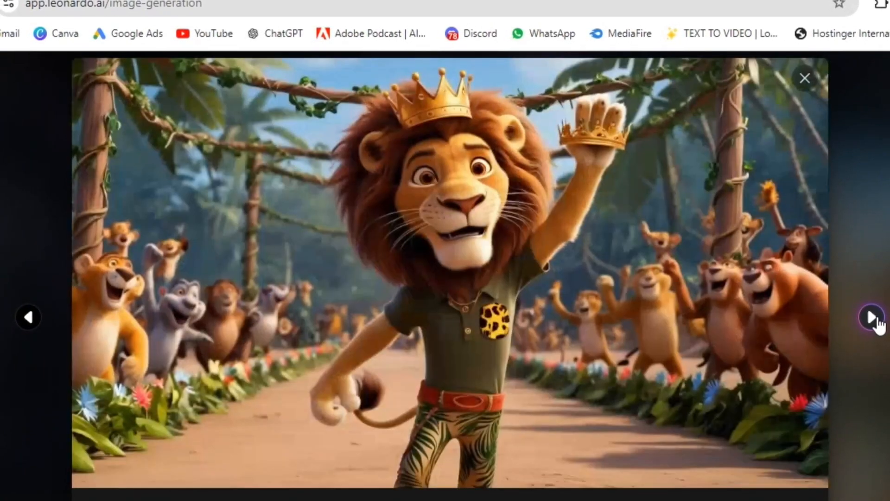
left_click(874, 319)
left_click(874, 319)
left_click(875, 319)
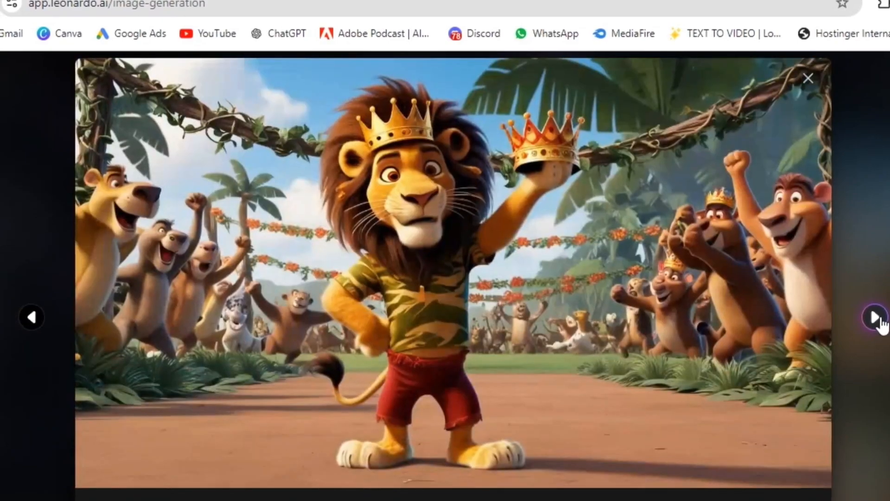
left_click(874, 319)
left_click(876, 318)
left_click(876, 318)
left_click(877, 318)
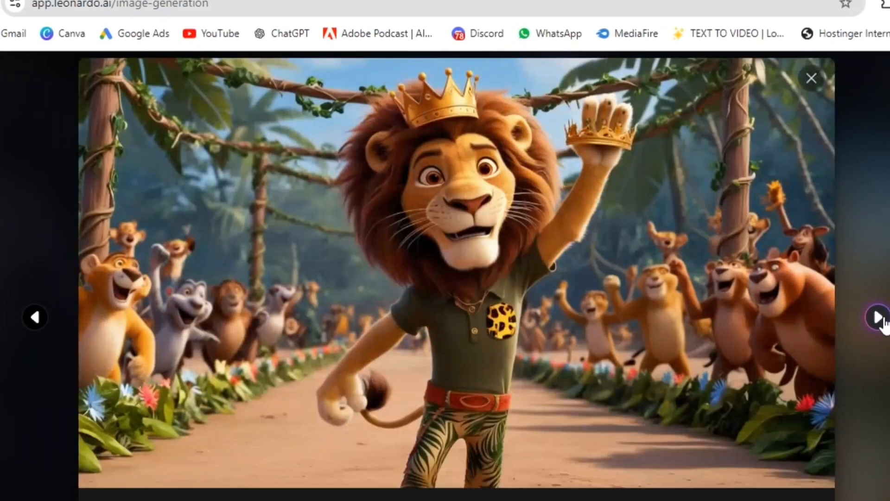
left_click(877, 318)
left_click(878, 318)
left_click(878, 318)
left_click(878, 318)
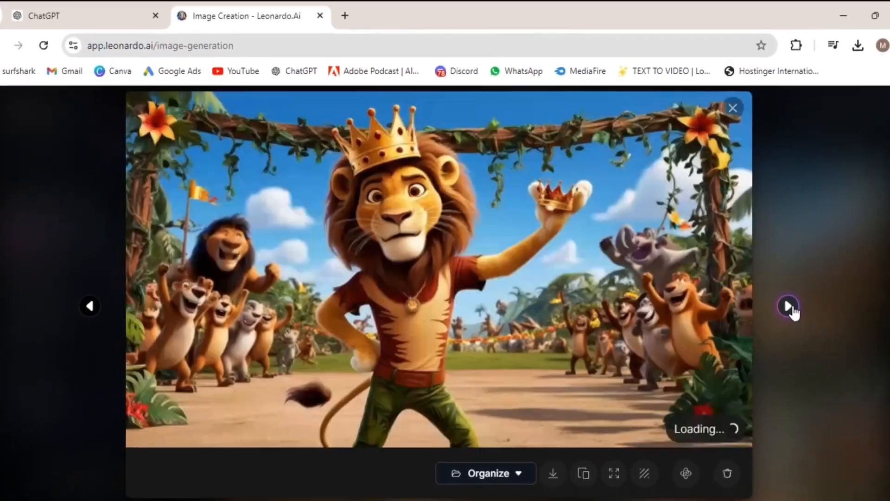
left_click(878, 318)
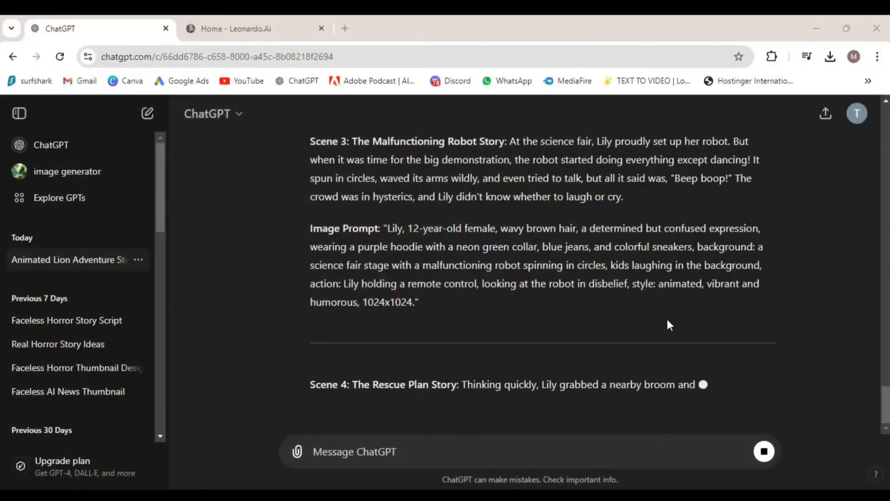
- Review the scenes and image prompts of the new ChatGPT story about Lily and her robot
scroll(666, 316, "up", 5)
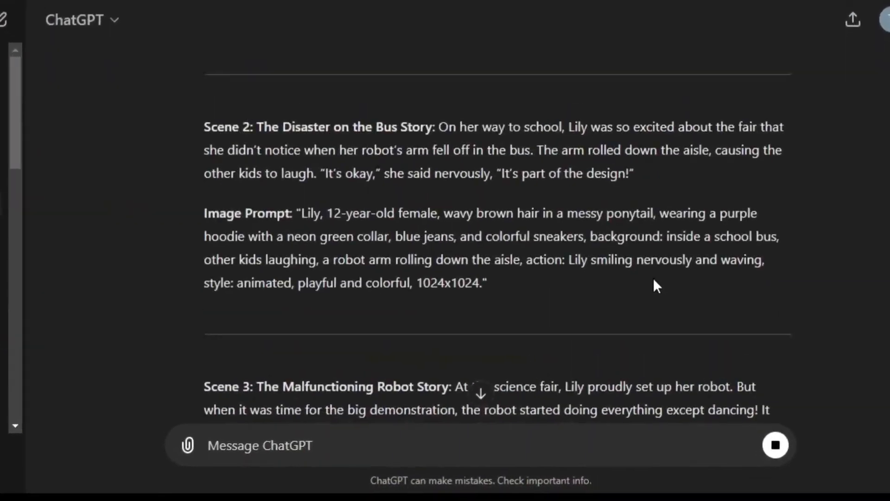
scroll(644, 251, "up", 5)
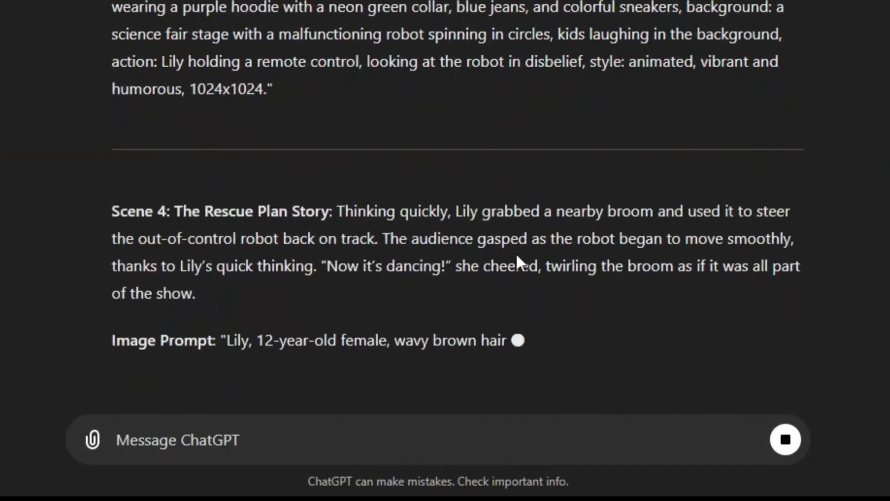
scroll(580, 248, "up", 20)
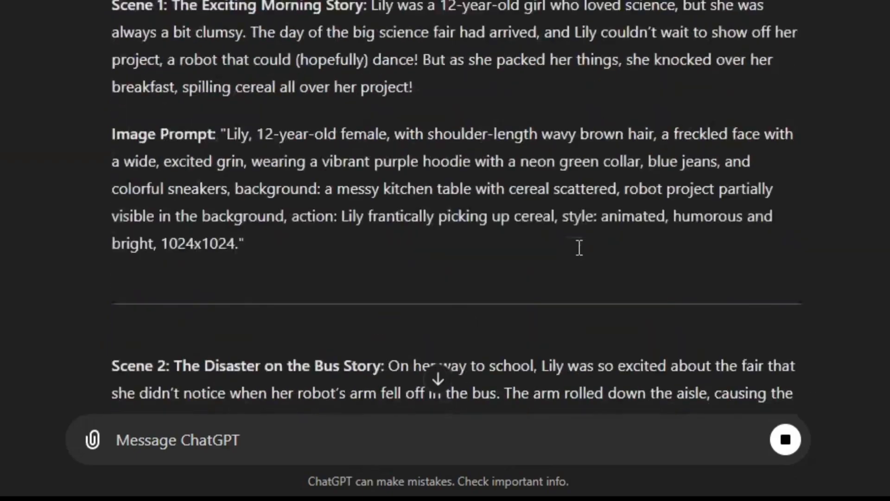
- Read through the Scene 1 to 4 image prompts of "Lily's Wild Day at the Science Fair", comparing how each describes Lily
scroll(579, 248, "up", 2)
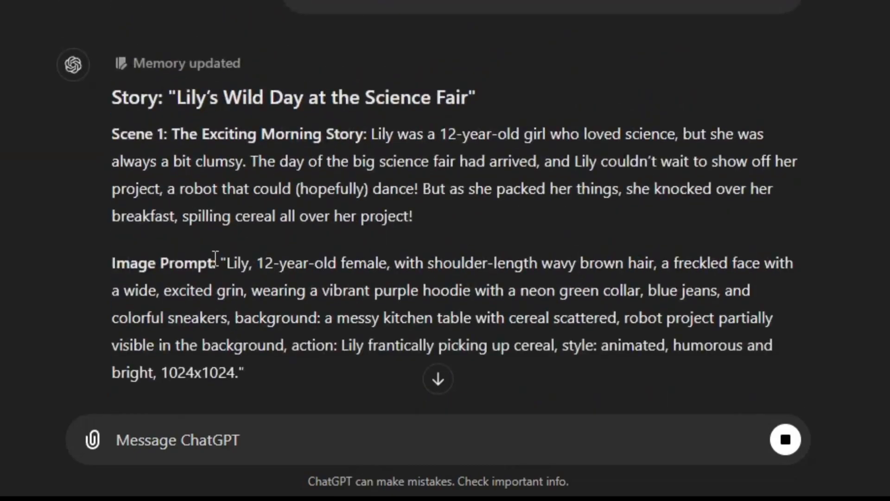
left_click_drag(222, 262, 261, 320)
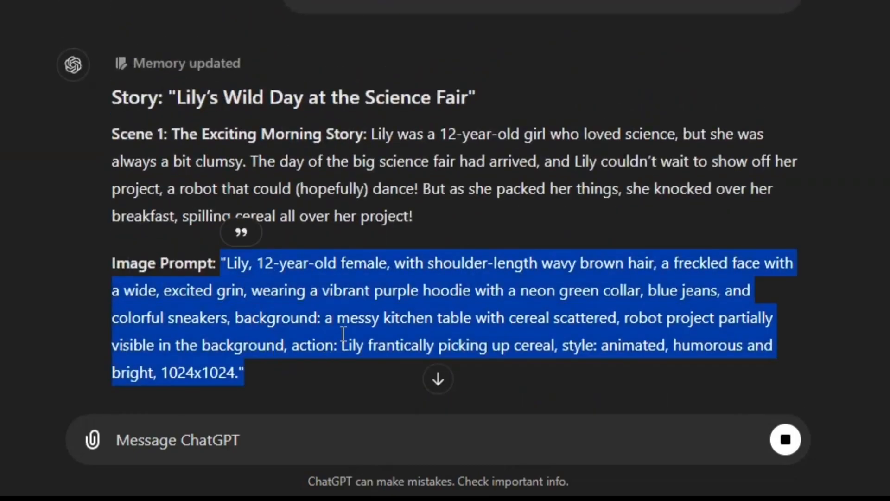
scroll(590, 278, "down", 9)
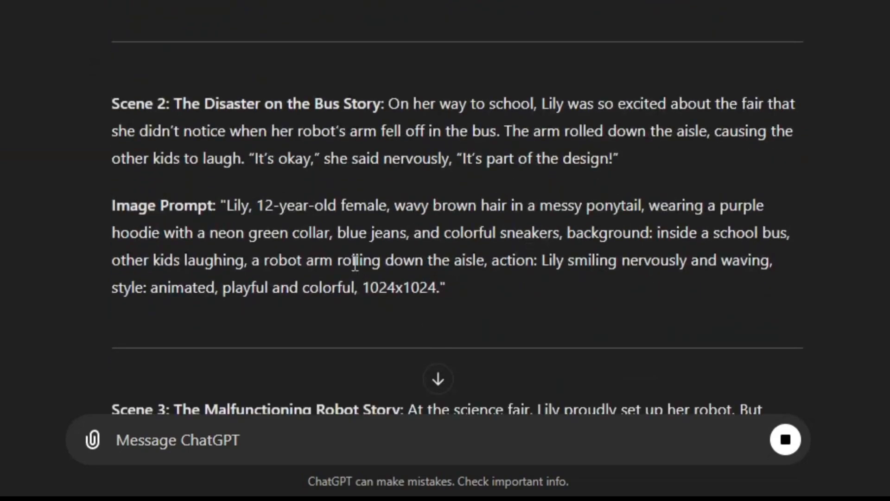
left_click_drag(224, 203, 448, 289)
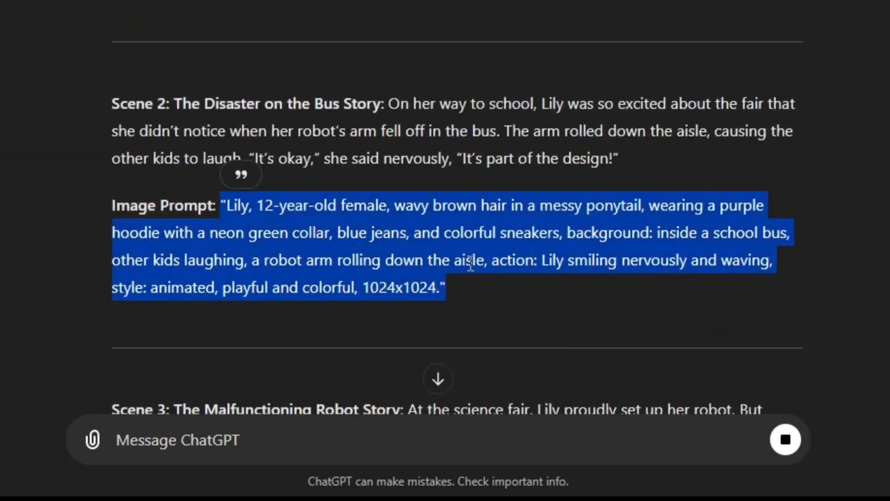
scroll(447, 246, "down", 6)
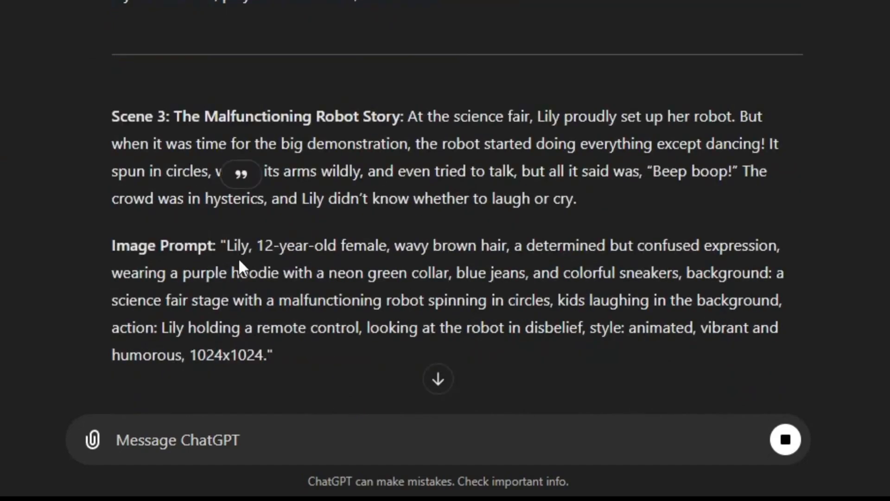
left_click_drag(226, 246, 324, 353)
scroll(321, 345, "down", 5)
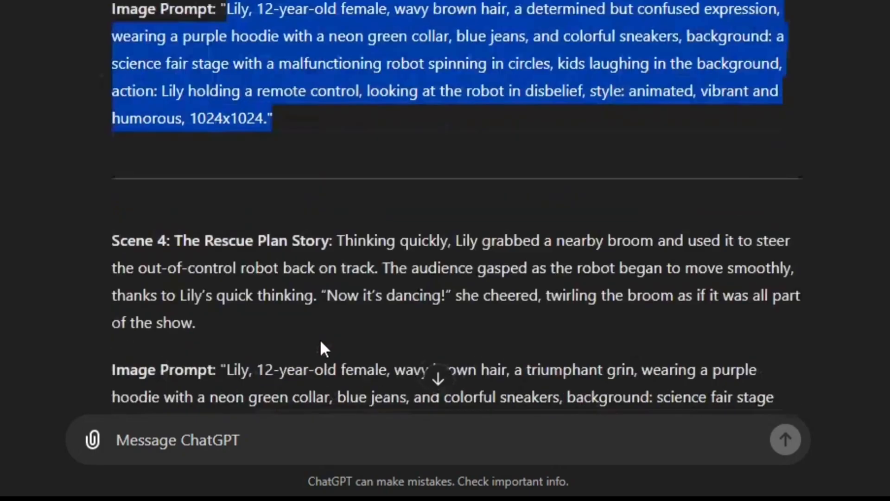
scroll(321, 344, "up", 20)
scroll(321, 343, "down", 8)
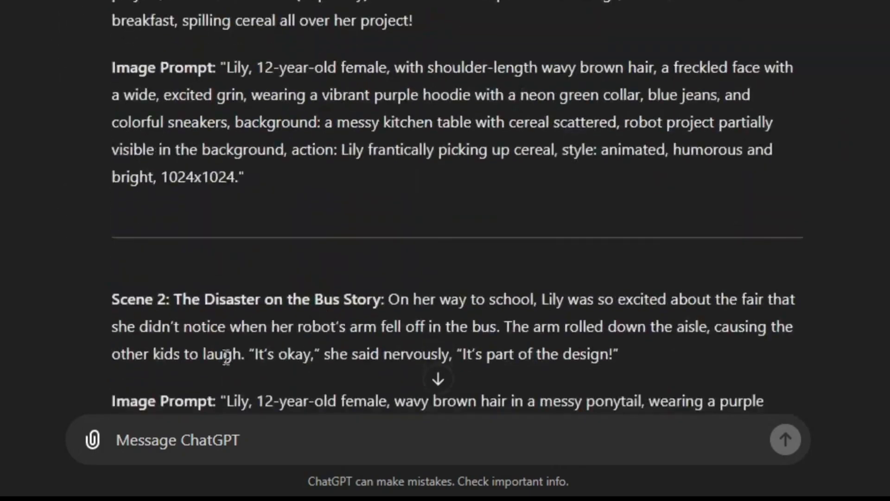
- Copy Lily's Scene 1 image prompt from ChatGPT up to "bright," into the Leonardo.Ai prompt, keeping "3D PIXAR STYLE" at the end
scroll(240, 155, "up", 2)
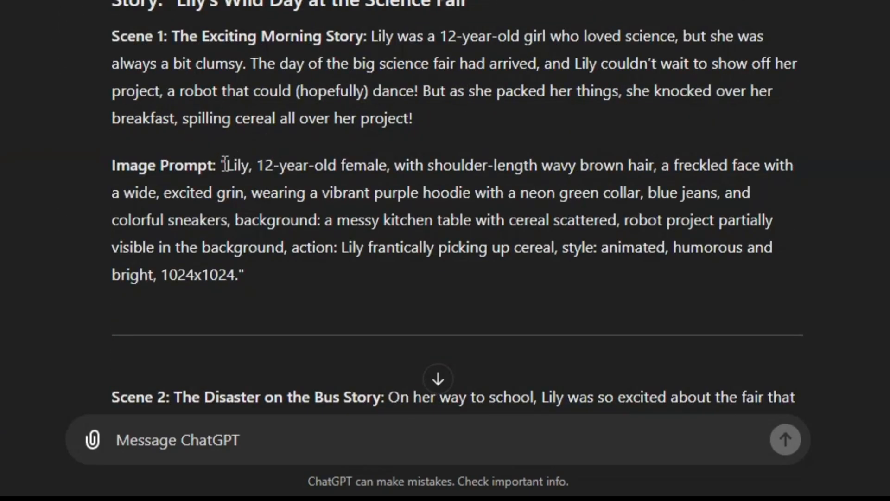
left_click_drag(225, 163, 158, 275)
right_click(292, 198)
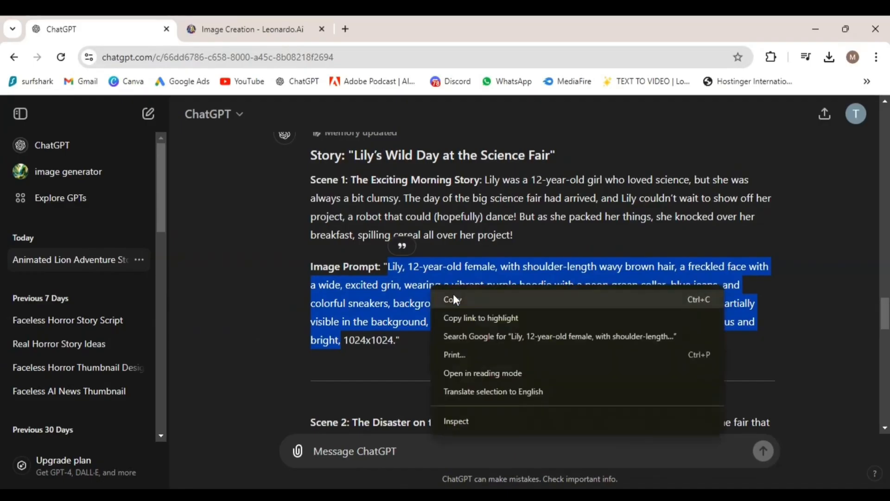
left_click(455, 300)
left_click(251, 29)
left_click(299, 174)
key("ctrl+v")
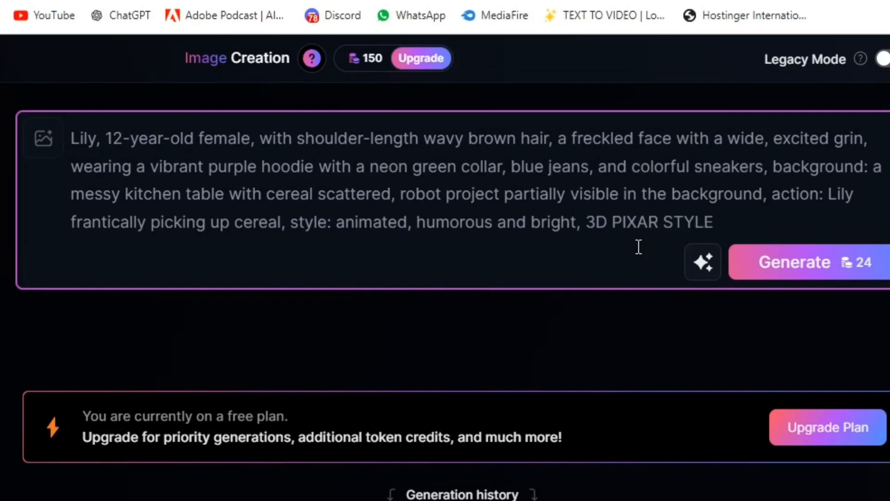
- Generate the Scene 1 images of Lily picking up cereal and view them enlarged one after another
left_click(806, 278)
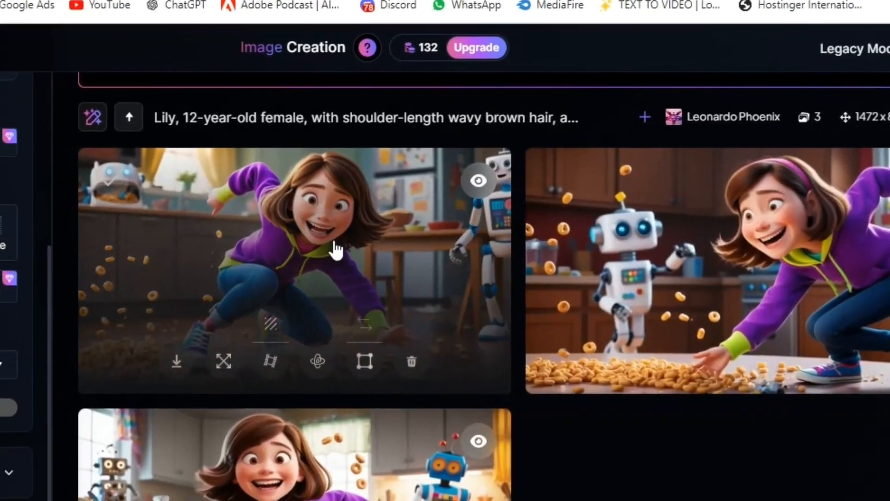
left_click(336, 249)
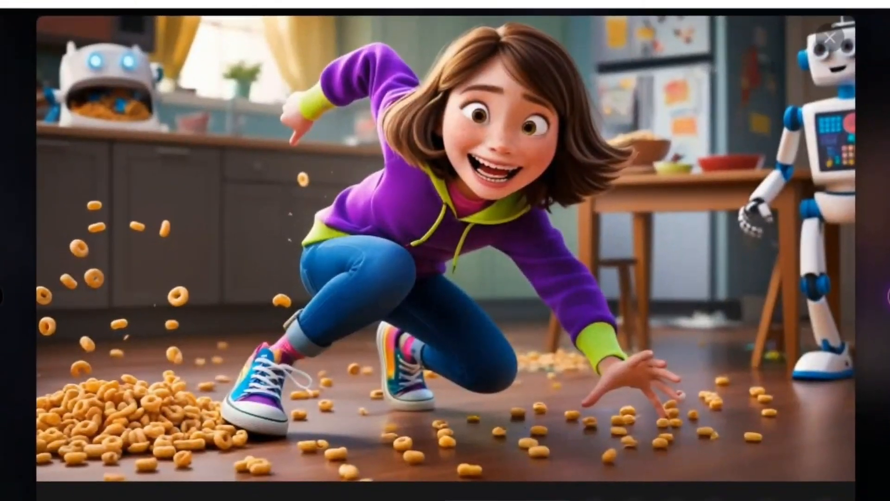
left_click(886, 296)
left_click(887, 295)
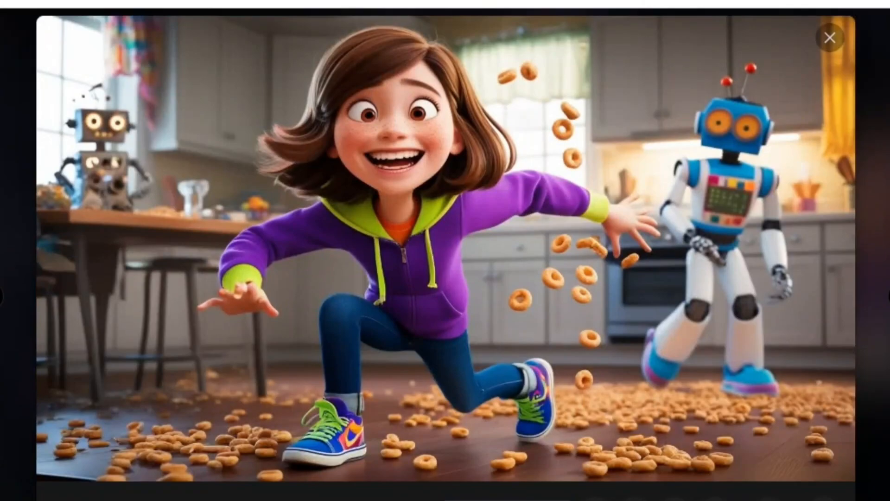
left_click(831, 38)
- Copy the generation seed of the Scene 1 Lily batch and go to the seed option in the advanced settings
left_click(853, 274)
left_click(829, 412)
left_click(114, 426)
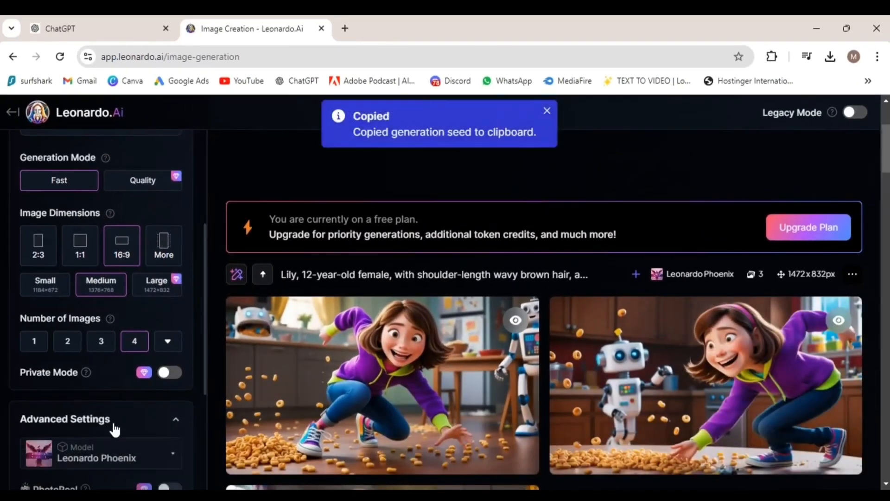
scroll(114, 430, "down", 5)
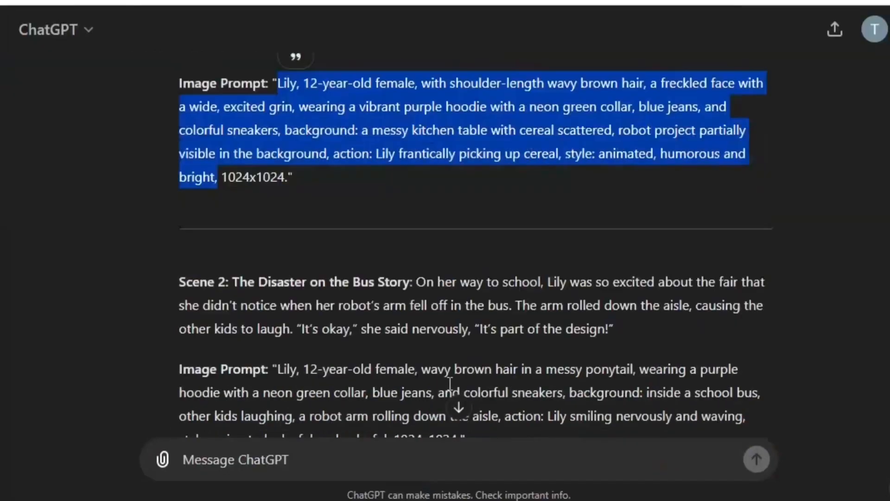
- Replace the Scene 1 text in the Leonardo.Ai prompt with ChatGPT's Scene 2 school bus prompt up to "colorful,", keeping "3D PIXAR STYLE"
scroll(277, 258, "down", 2)
left_click_drag(277, 258, 393, 330)
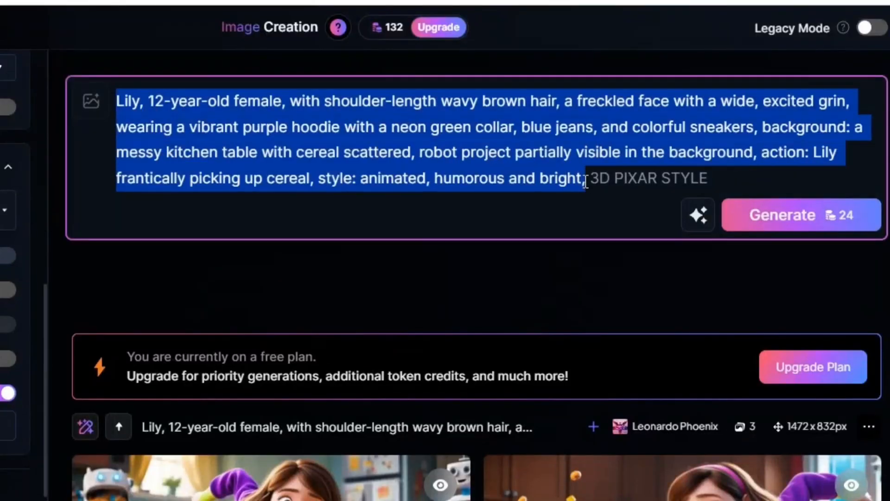
key("ctrl+v")
- Generate the Scene 2 images of Lily waving on the school bus and view them enlarged
left_click(777, 239)
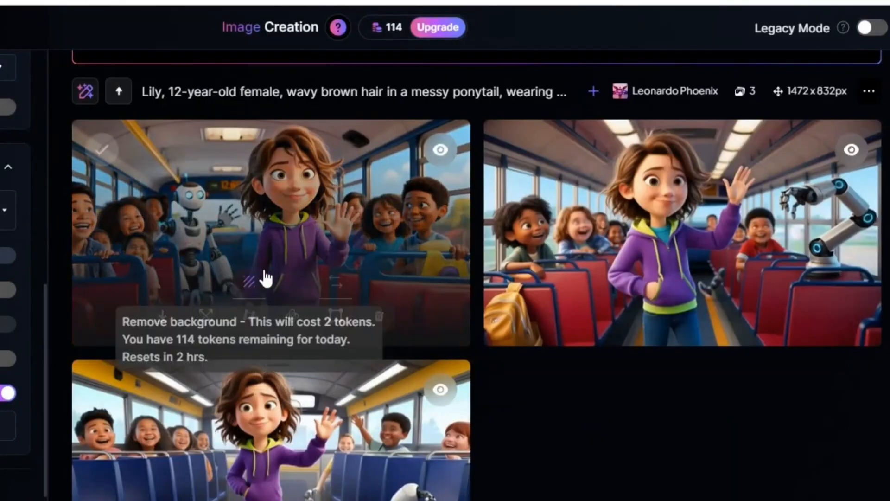
left_click(263, 279)
left_click(861, 277)
left_click(860, 277)
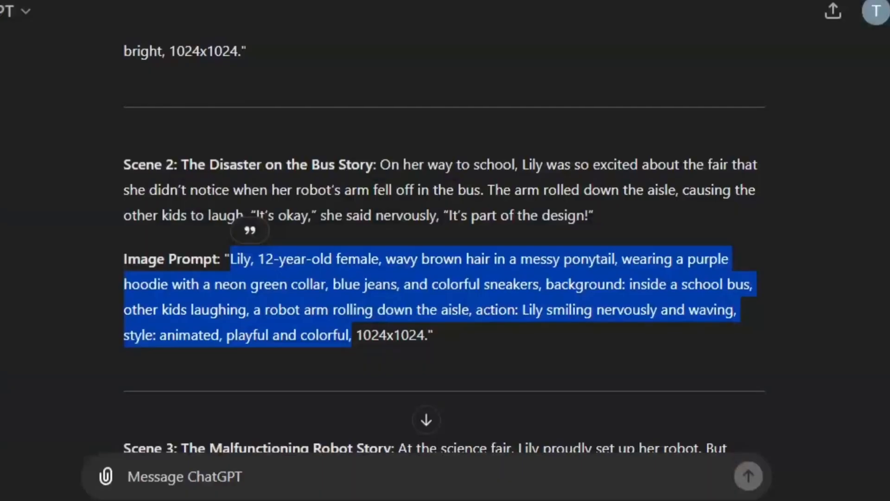
- Replace the school bus description in the Leonardo.Ai prompt with ChatGPT's Scene 3 malfunctioning robot prompt, keeping "3D PIXAR STYLE"
scroll(236, 297, "down", 6)
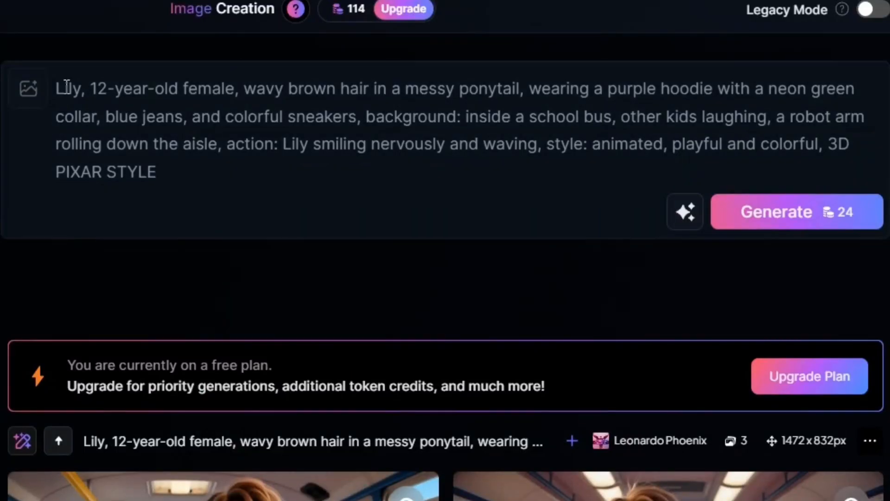
left_click_drag(56, 89, 819, 154)
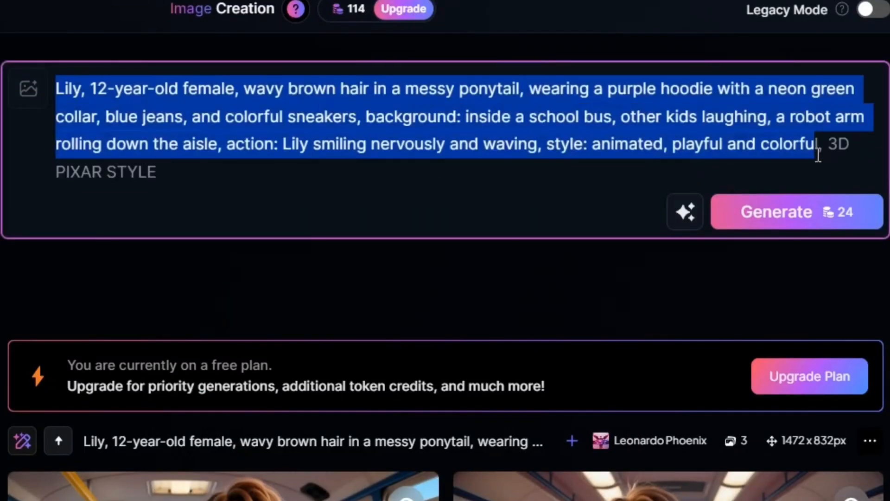
key("ctrl+v")
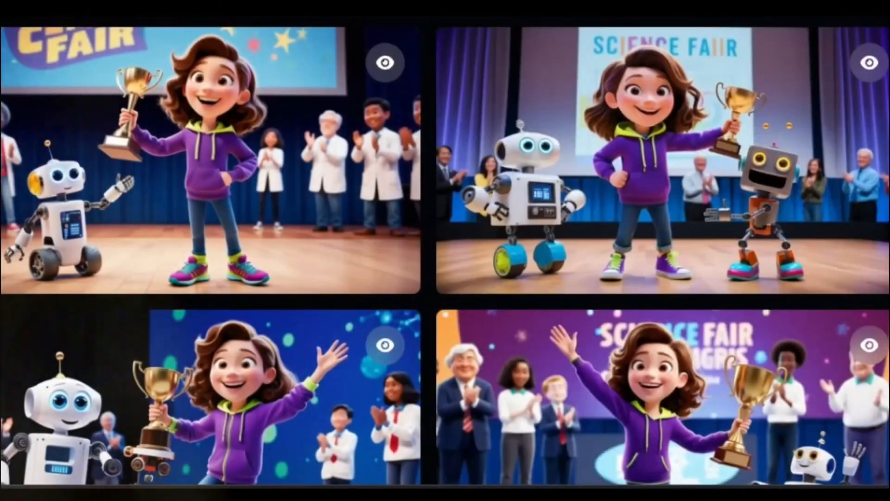
- Compare Lily's look across the generated trophy, broom, remote control and school bus image batches
scroll(445, 250, "down", 15)
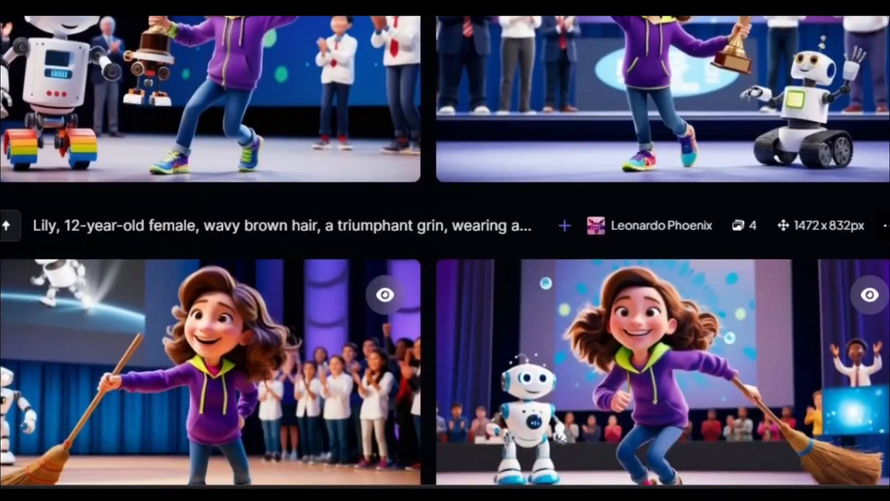
scroll(446, 251, "down", 20)
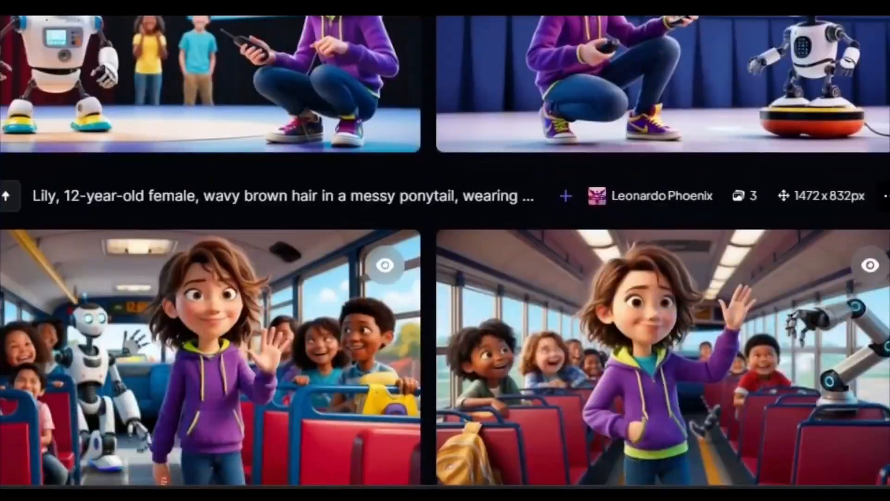
scroll(445, 251, "up", 20)
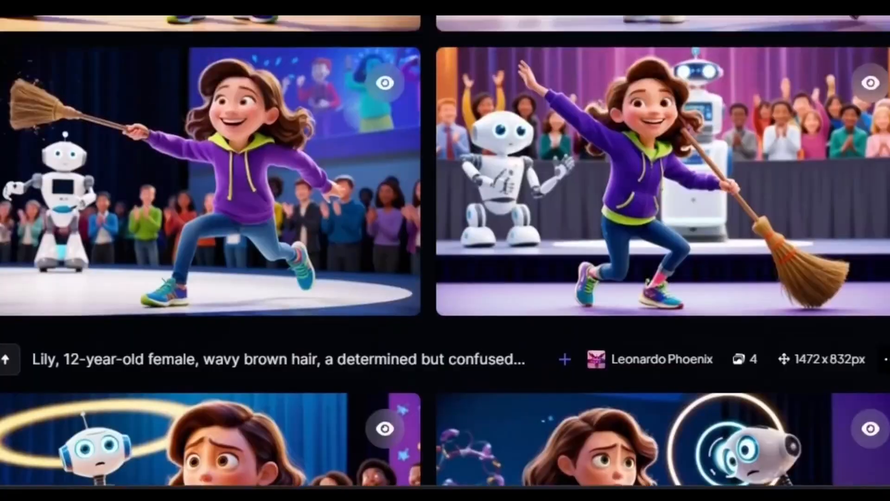
scroll(445, 251, "up", 20)
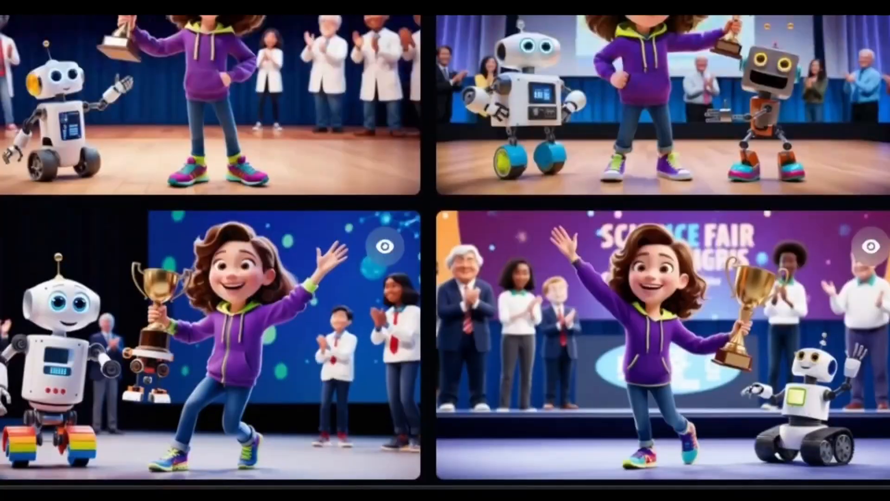
- Compare the prices, token allowances and features of the Free, Apprentice, Artisan Unlimited and Maestro Unlimited plans
scroll(446, 250, "down", 2)
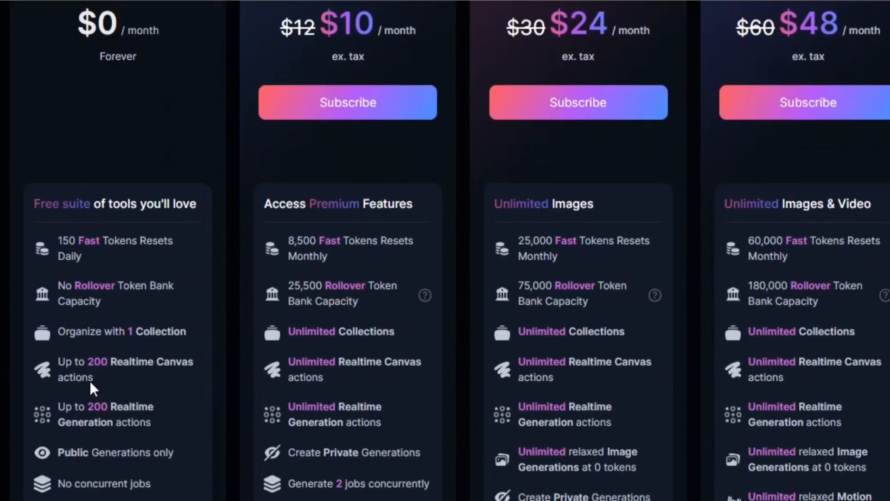
scroll(43, 209, "up", 3)
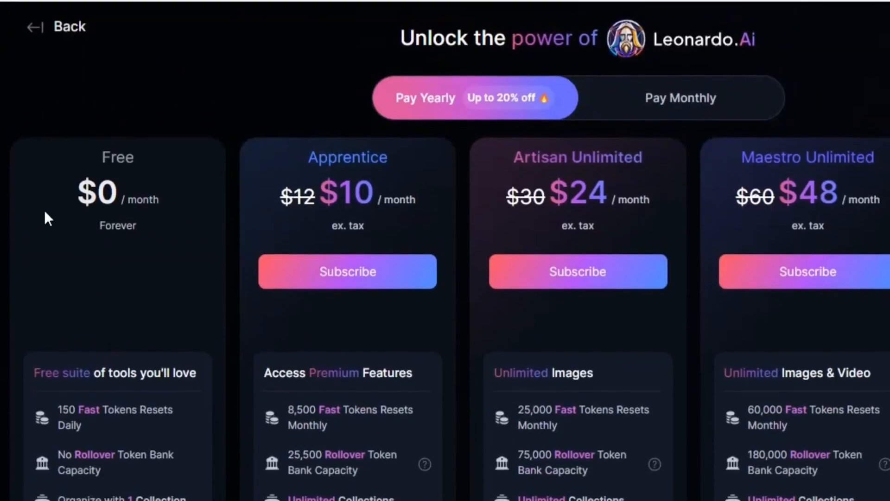
scroll(68, 220, "down", 3)
scroll(112, 259, "down", 1)
scroll(112, 259, "down", 7)
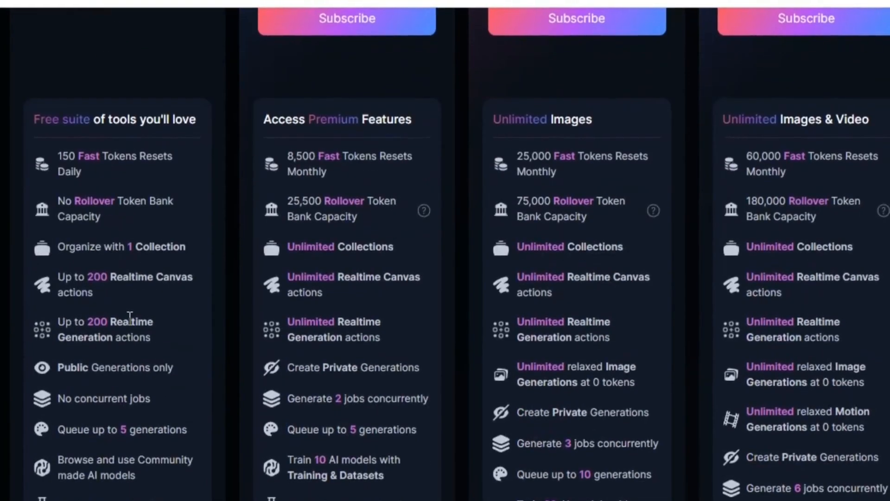
scroll(130, 279, "up", 10)
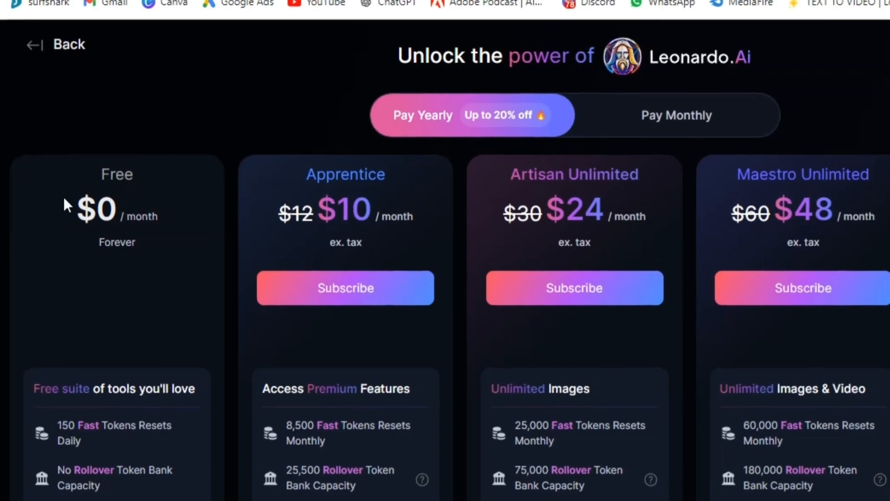
scroll(74, 109, "down", 4)
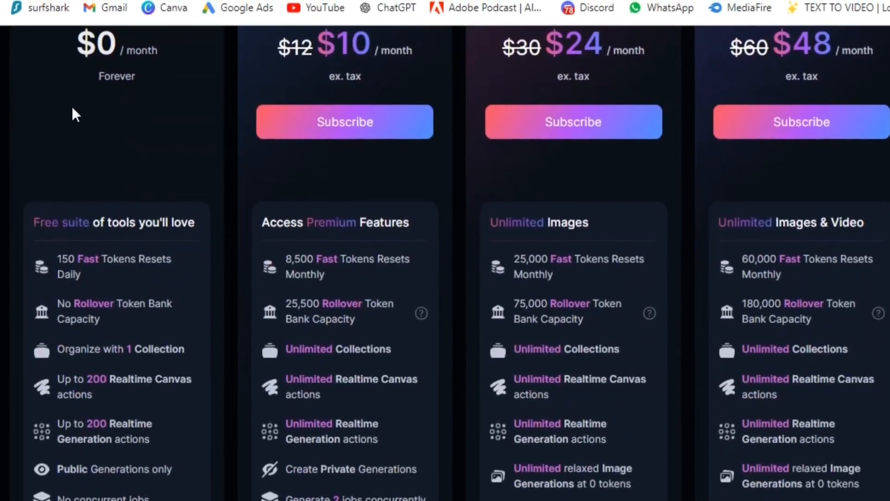
scroll(128, 303, "up", 4)
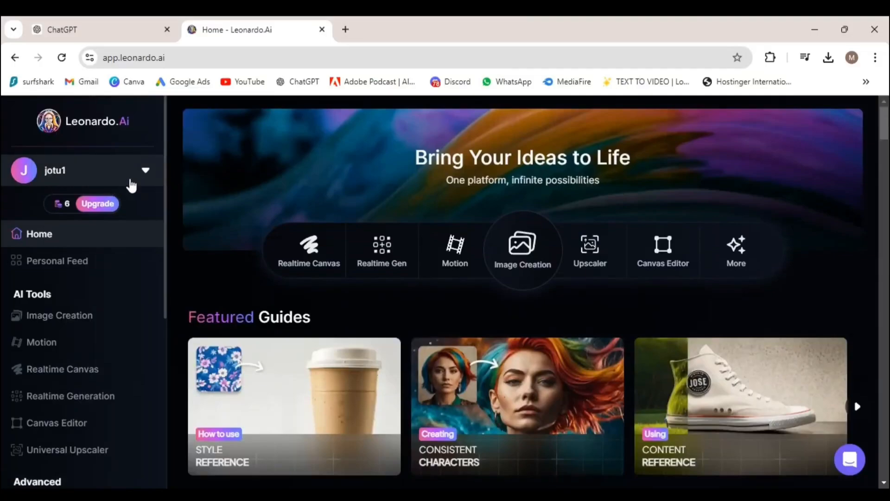
- Copy the Scene 1 story text of "Leo the Lazy Lion's Big Adventure" in ChatGPT and go on to Scene 2
scroll(380, 386, "down", 6)
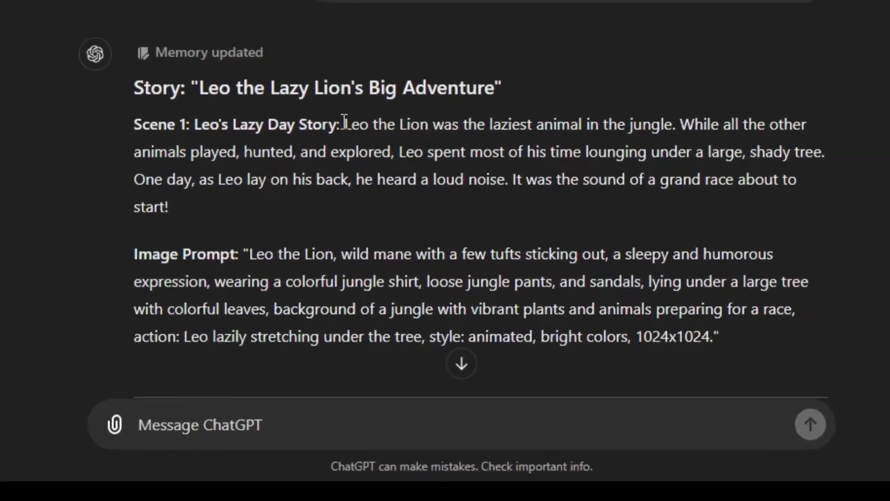
left_click_drag(341, 120, 452, 201)
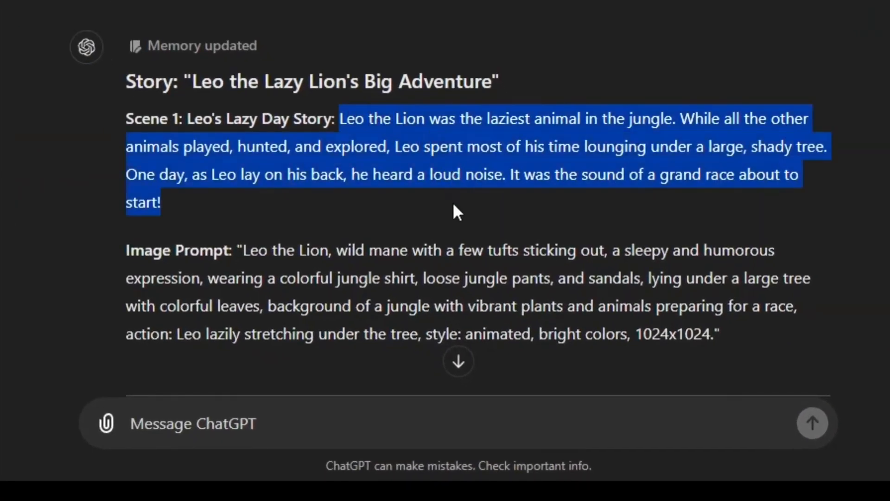
right_click(458, 165)
left_click(495, 188)
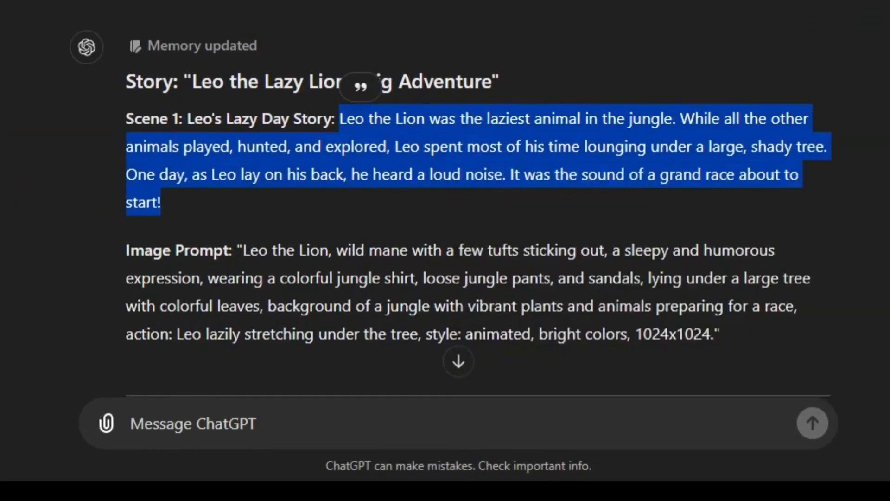
scroll(839, 202, "down", 5)
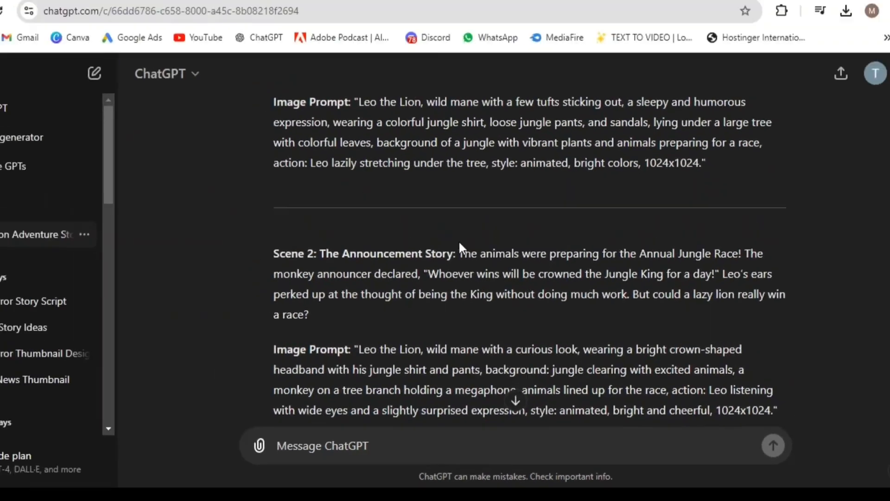
- Switch to the Speech Synthesis page and paste the story text of the Leo scenes as the script
left_click(384, 29)
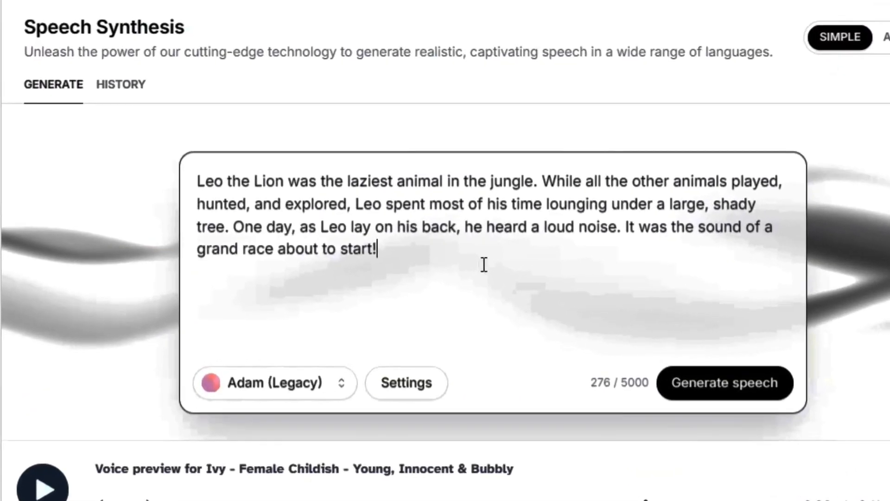
key("ctrl+v")
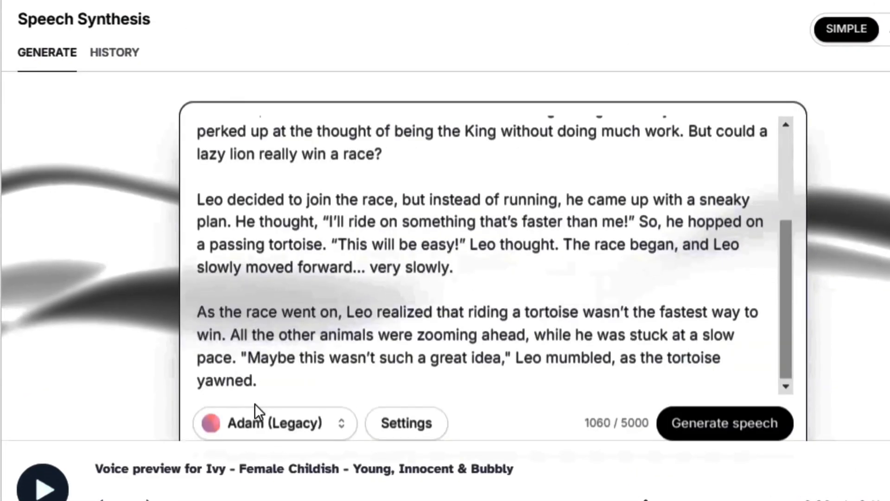
- Find the "Ivy - Female Childish" voice, select it for the story script and generate the speech
left_click(294, 431)
scroll(172, 240, "down", 10)
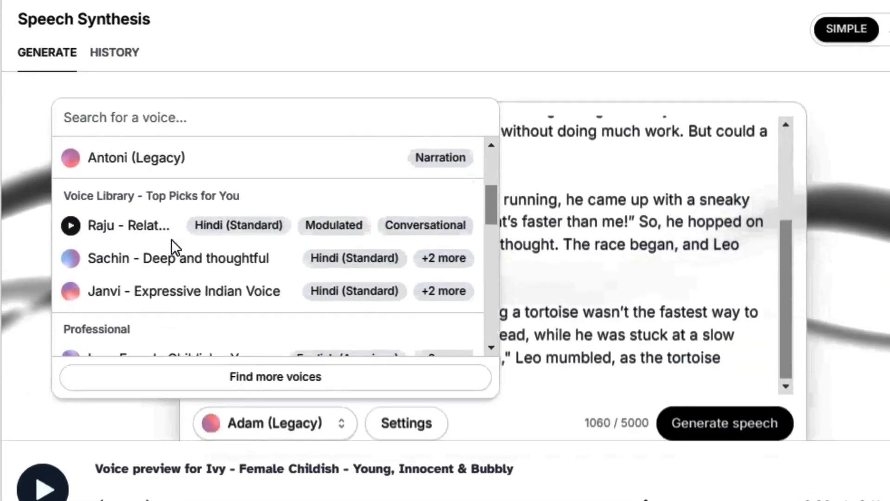
scroll(171, 239, "down", 5)
scroll(171, 240, "up", 5)
scroll(171, 240, "down", 5)
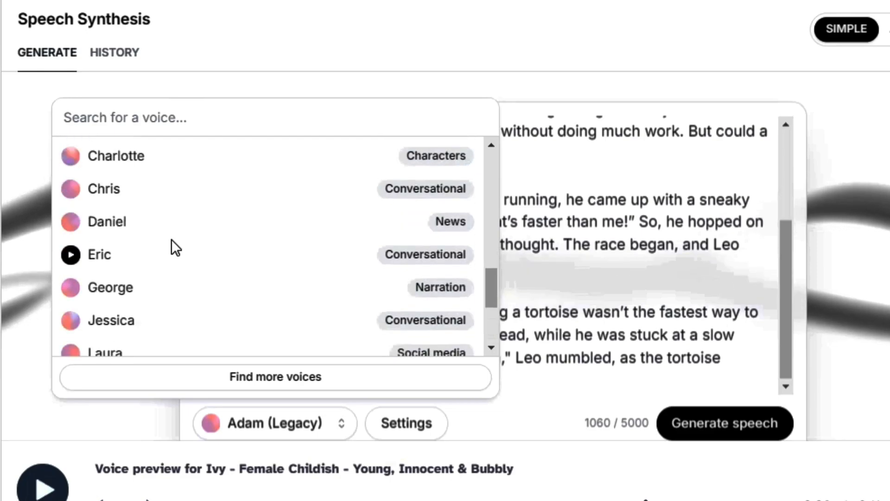
scroll(171, 239, "up", 5)
left_click(144, 119)
type("iv")
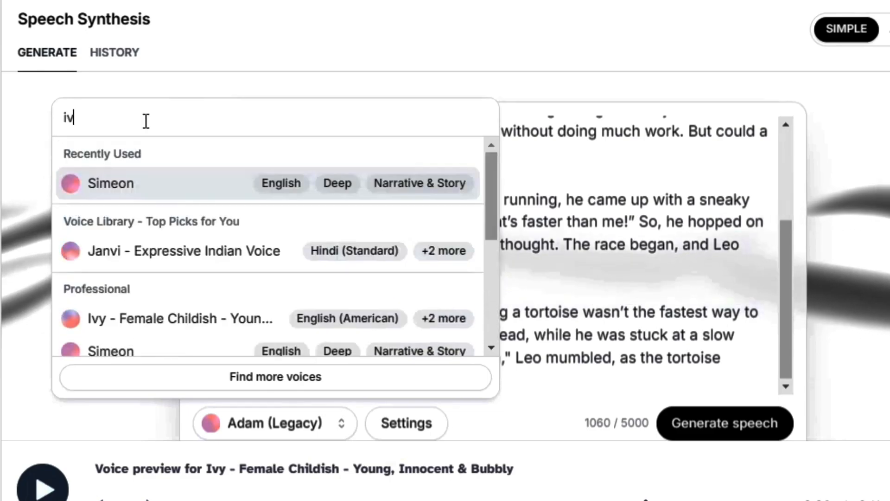
left_click(140, 316)
key("ctrl+Return")
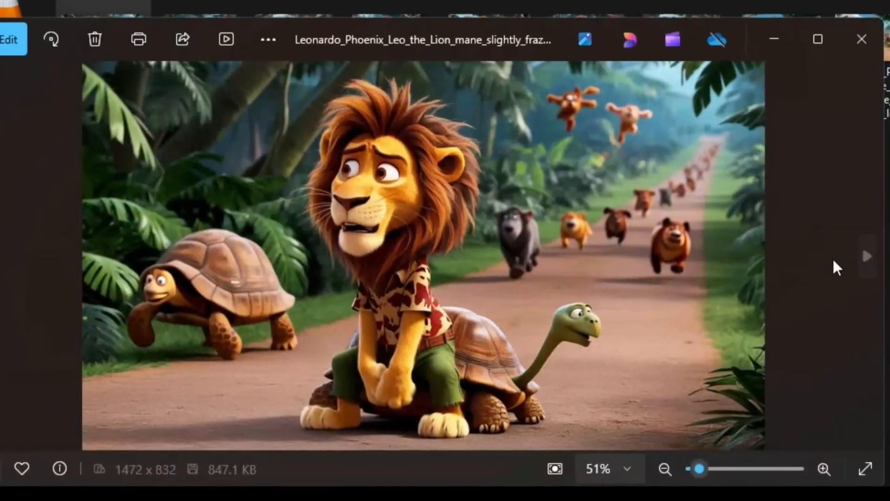
- Look through the downloaded Leo the Lion images in the photo viewer and close it
left_click(868, 256)
left_click(868, 256)
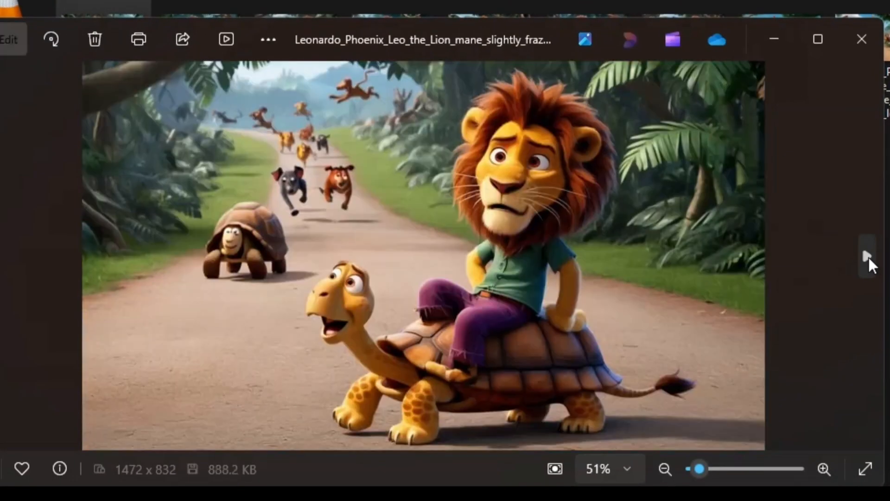
left_click(868, 255)
left_click(868, 255)
left_click(868, 255)
left_click(868, 255)
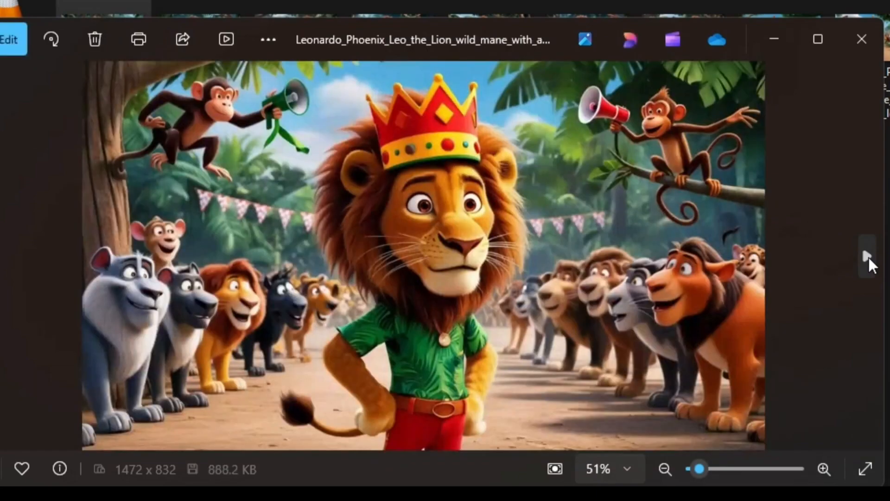
left_click(868, 256)
left_click(862, 39)
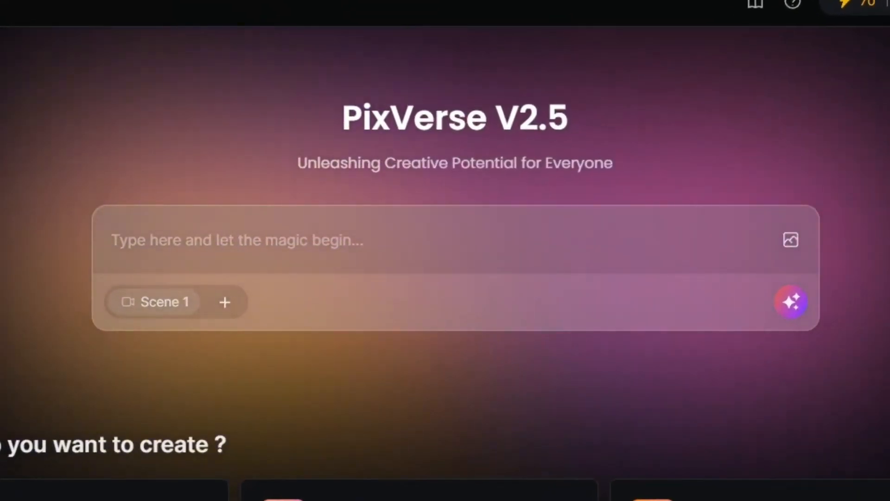
- Start an Image to Video project in PixVerse and upload the "few tufts stick_3 (1)" image of Leo under the tree
scroll(445, 260, "down", 2)
scroll(445, 260, "down", 2)
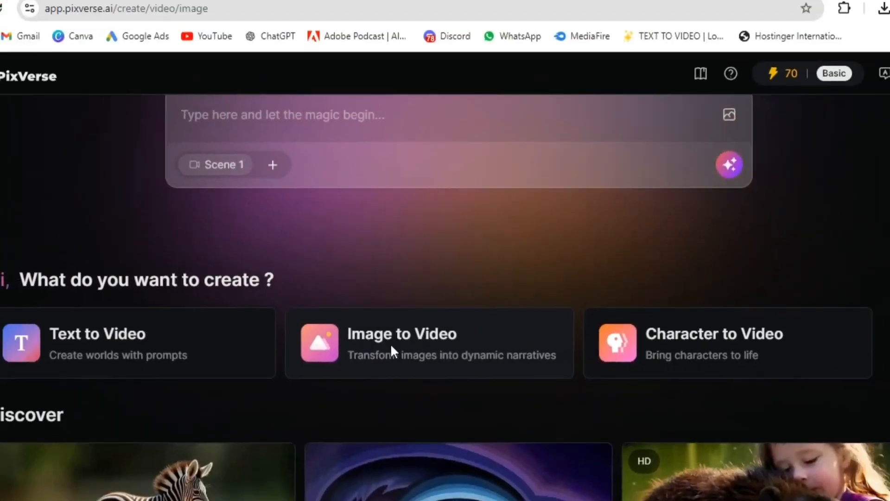
left_click(393, 345)
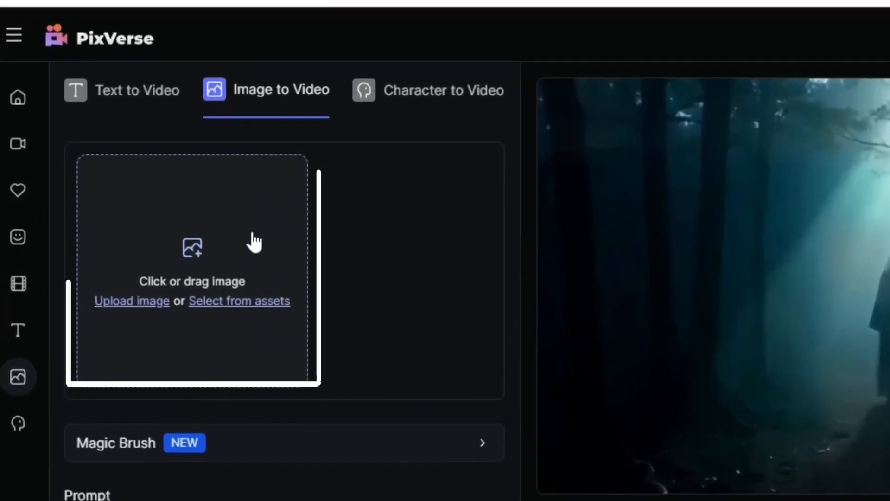
left_click(281, 236)
scroll(501, 140, "down", 3)
left_click(558, 181)
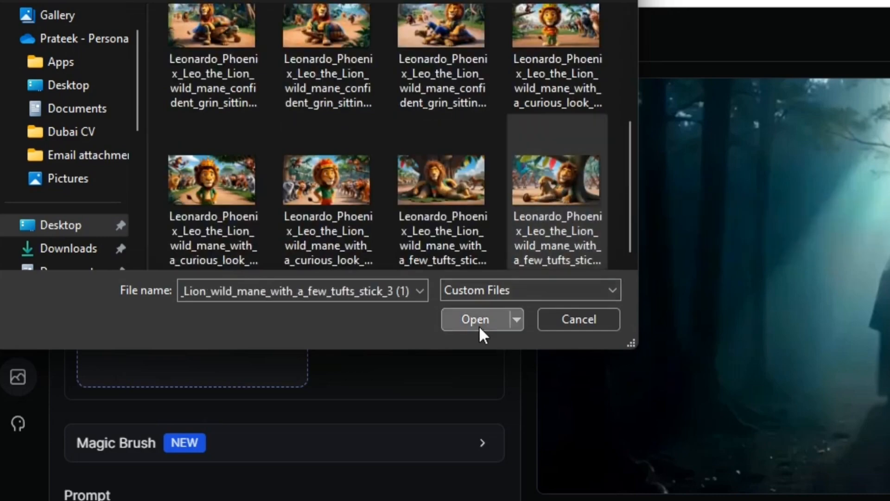
left_click(479, 326)
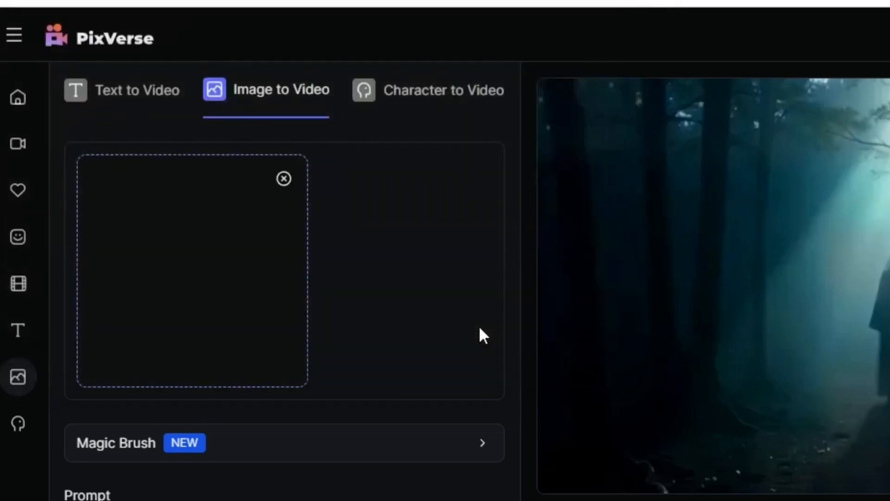
- Copy ChatGPT's Scene 1 image prompt about sleepy Leo under the tree, up to "bright colors,", into the PixVerse video prompt
scroll(318, 328, "down", 3)
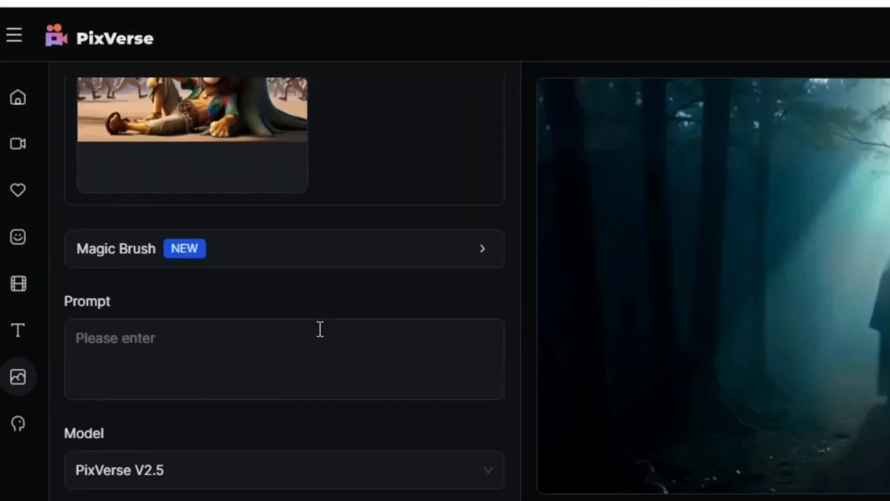
left_click(318, 328)
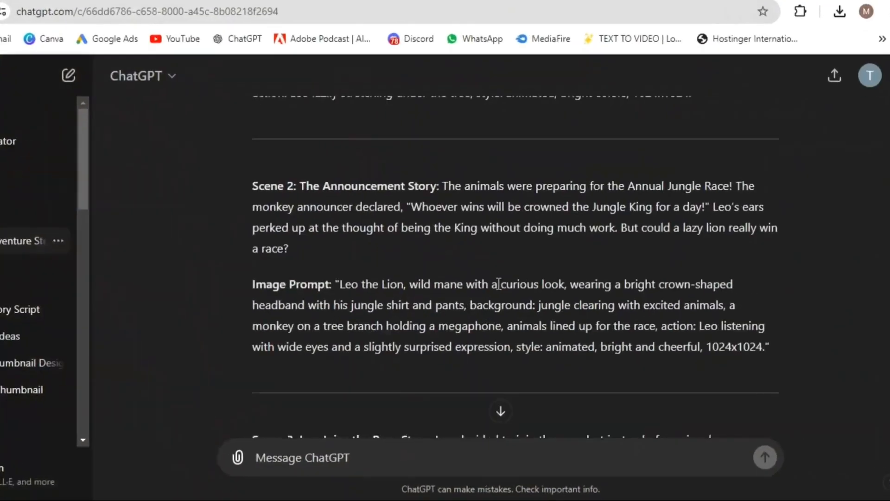
scroll(427, 251, "up", 5)
left_click_drag(225, 211, 600, 291)
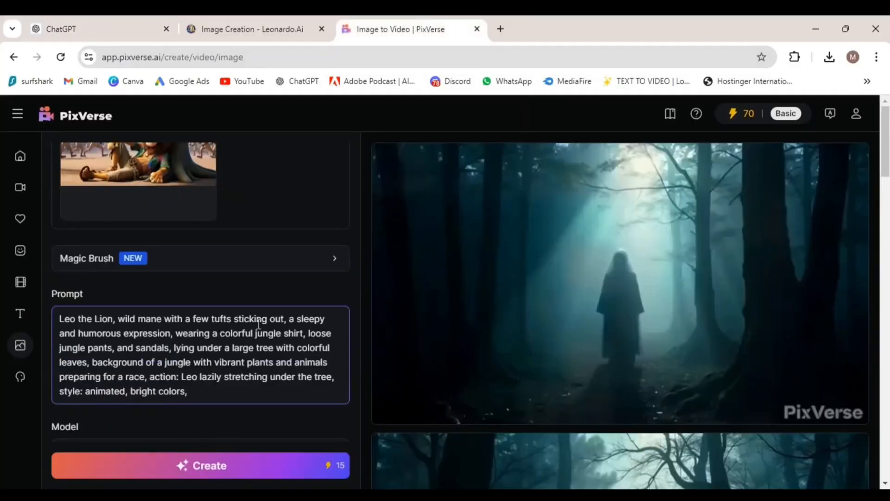
- Set the video duration to 5s and the camera movement to Zoom In, and create the Leo video
scroll(258, 324, "down", 2)
scroll(259, 293, "down", 10)
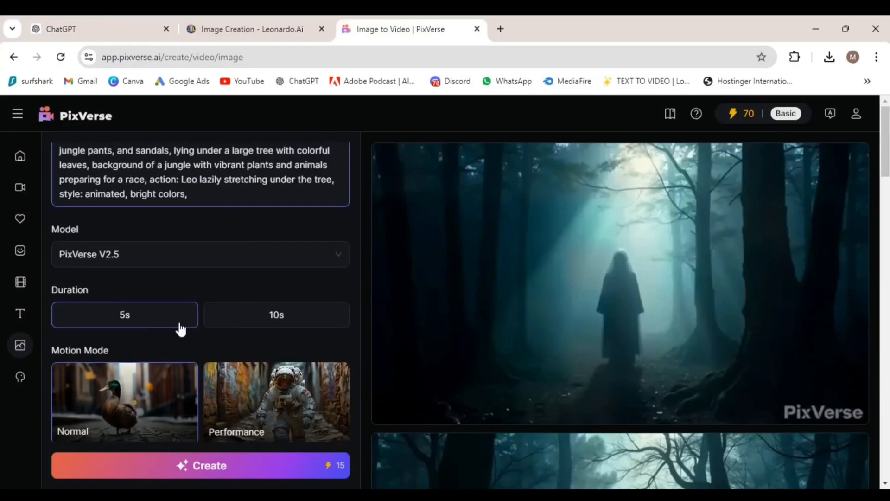
left_click(166, 331)
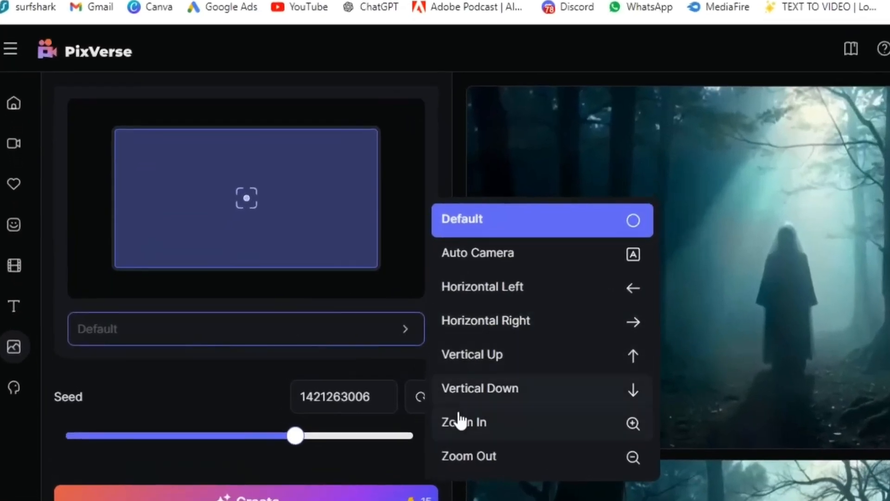
left_click(368, 401)
left_click(246, 492)
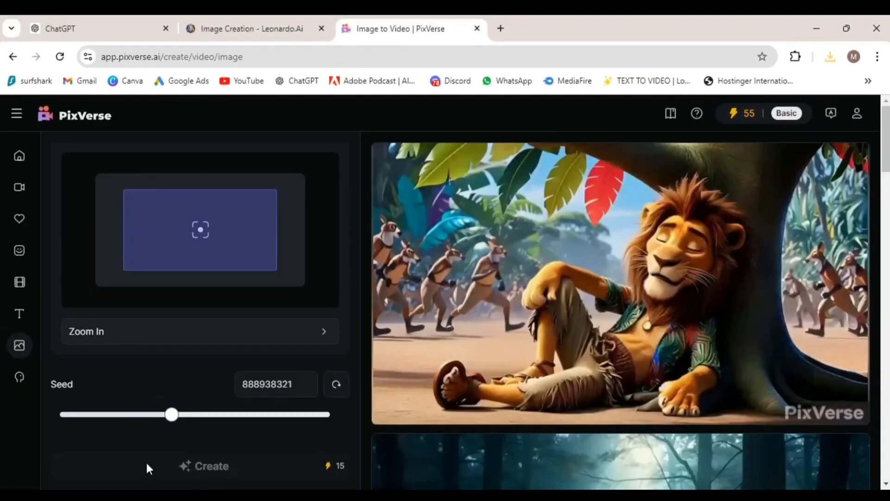
left_click(107, 465)
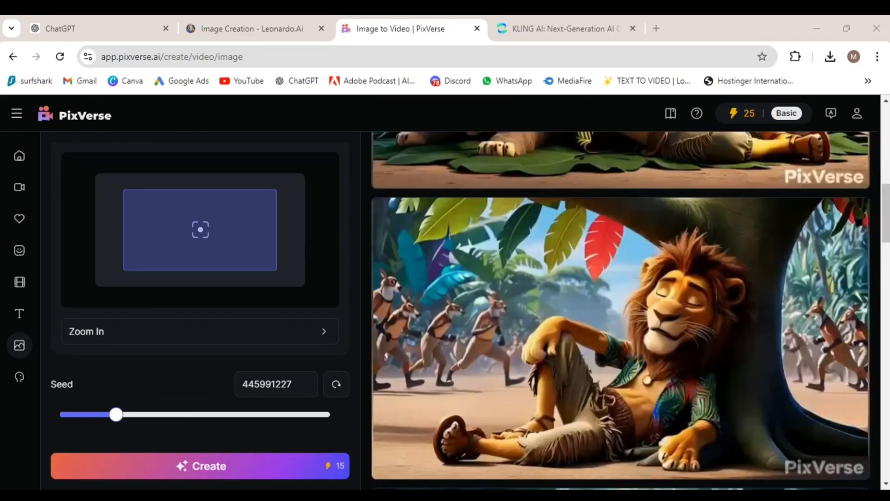
- Review the generated videos of Leo resting under the tree and open one of them
scroll(693, 284, "down", 2)
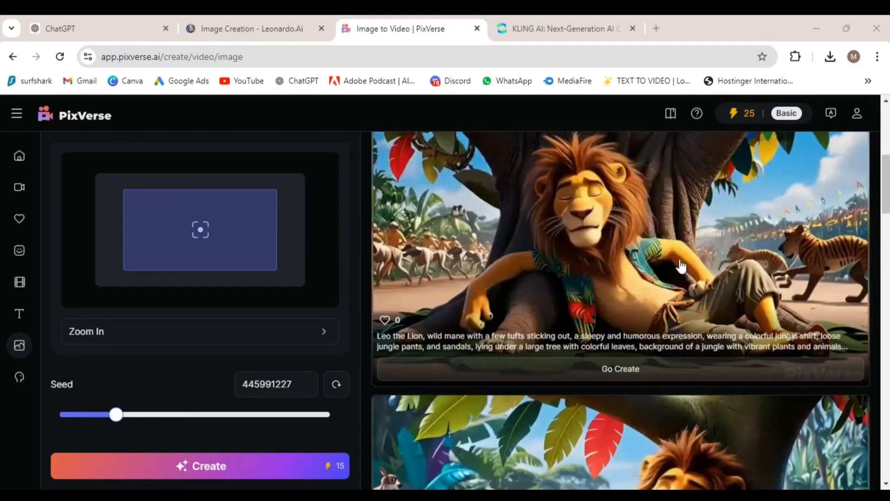
scroll(681, 266, "up", 1)
left_click(641, 310)
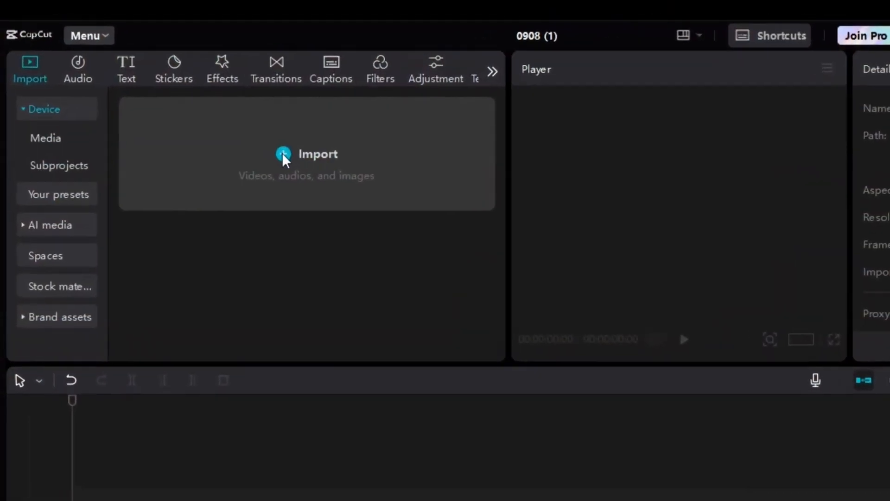
- Switch to CapCut and import all the media files from the "animated story" folder on the Desktop
left_click(218, 119)
double_click(249, 135)
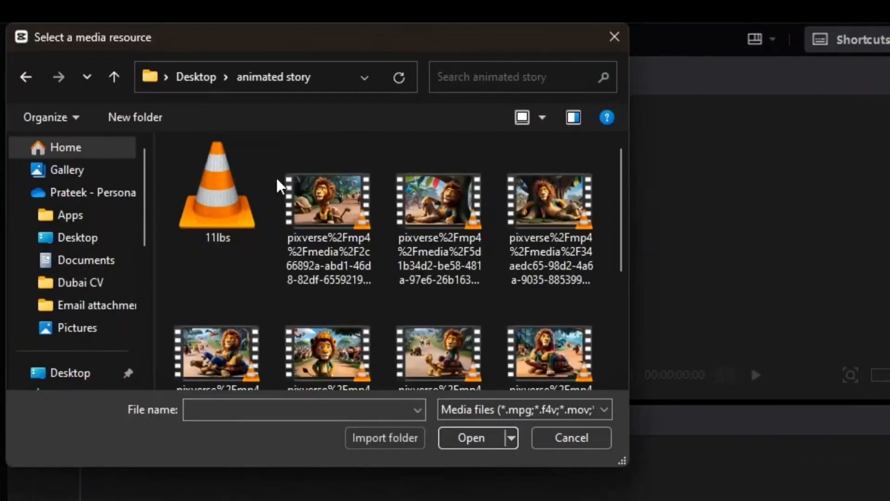
key("ctrl+a")
left_click(469, 441)
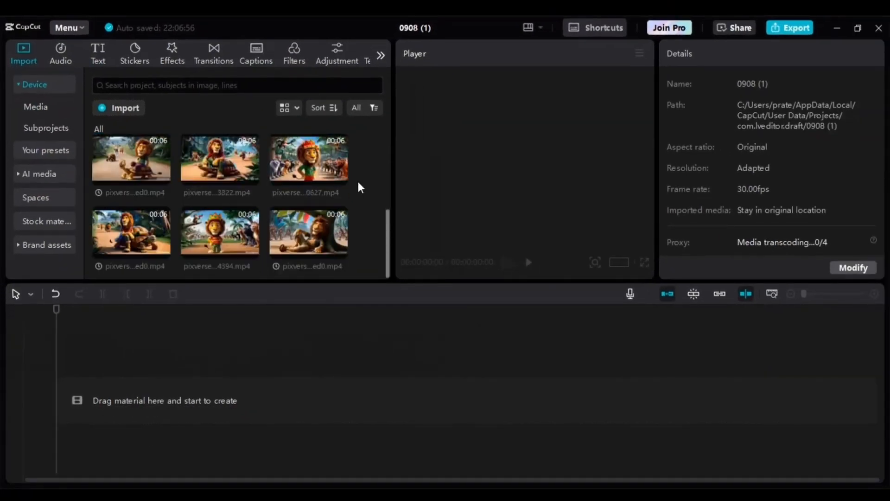
- Place the 11lbs.MP3 narration at the start of the timeline and set the project's aspect ratio to 16:9
left_click_drag(145, 195, 209, 453)
left_click_drag(806, 293, 828, 294)
left_click(617, 260)
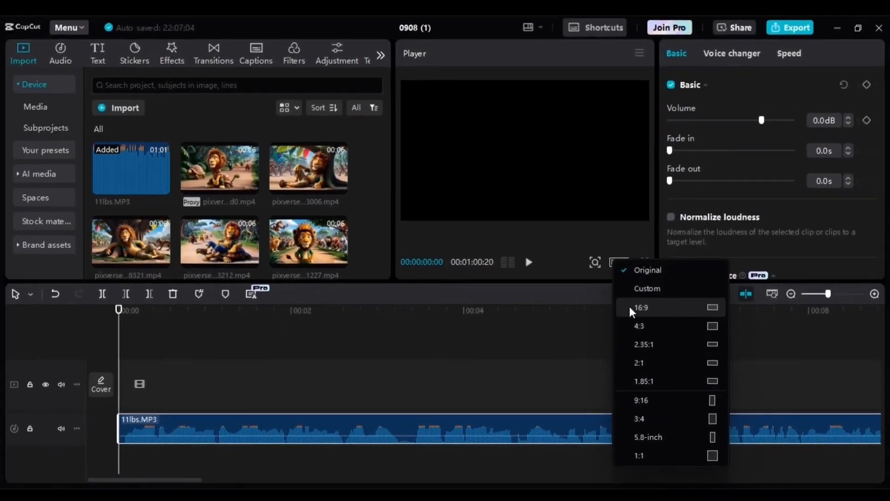
left_click(621, 277)
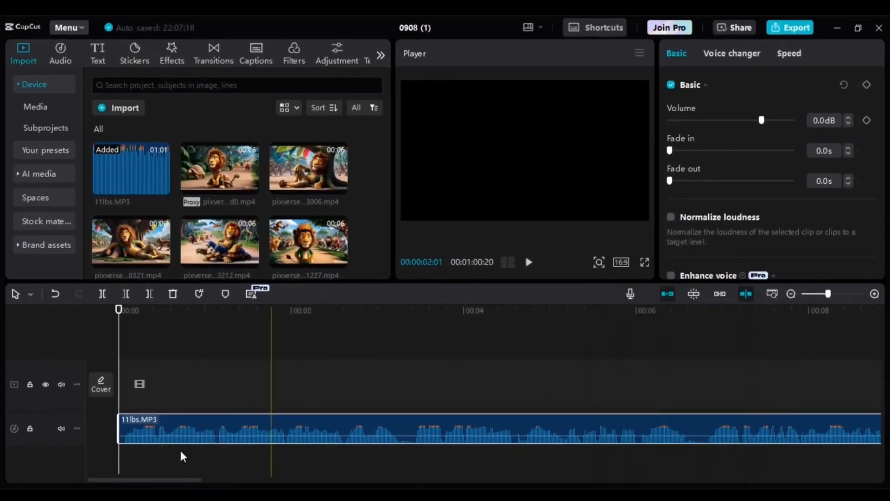
- Place three PixVerse Leo clips one after another on the main video track above the narration, without gaps
left_click_drag(220, 167, 559, 362)
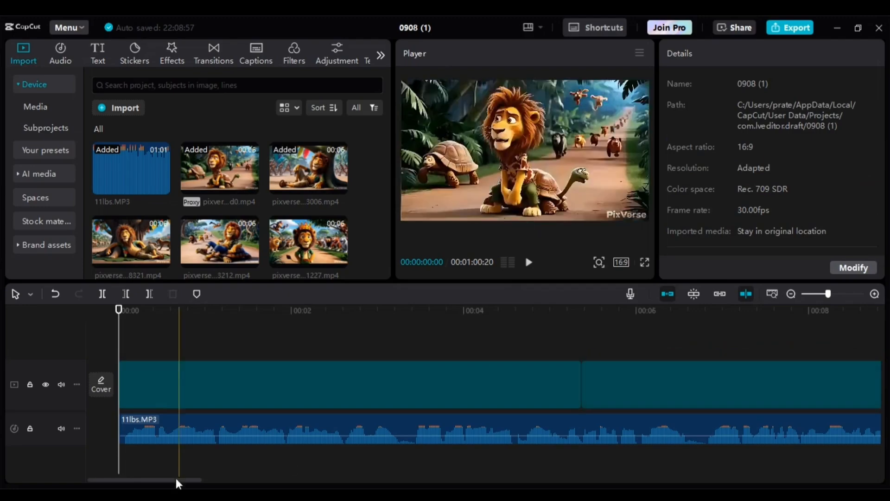
left_click_drag(176, 480, 313, 480)
left_click_drag(157, 254, 129, 352)
left_click_drag(239, 481, 224, 481)
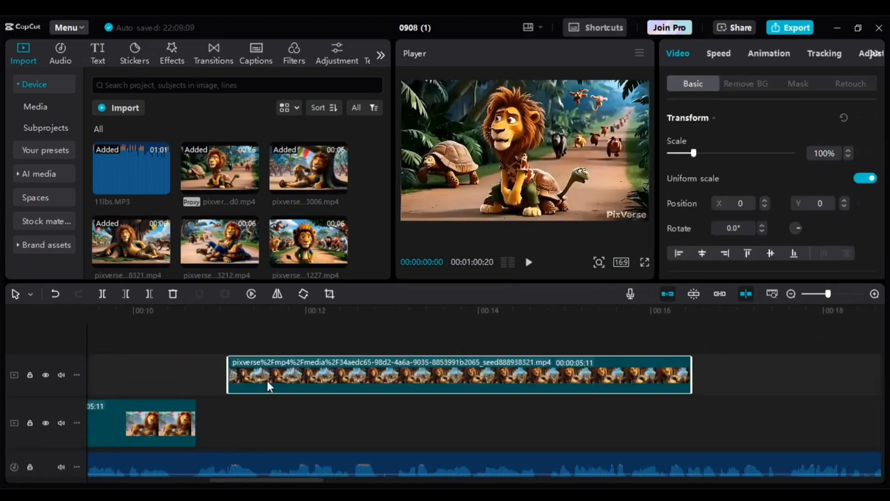
left_click_drag(269, 384, 251, 423)
left_click_drag(231, 480, 155, 480)
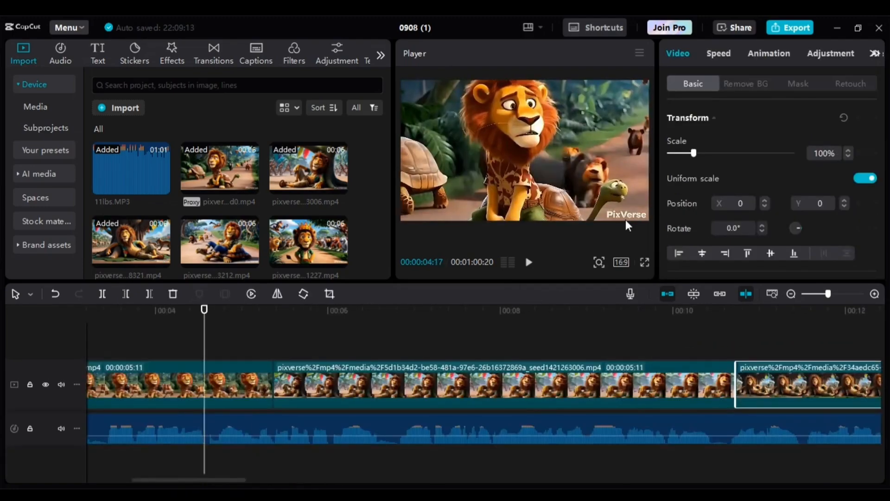
- Inspect the PixVerse watermark in the full-screen preview and crop it off the bottom edge of the third clip
left_click(644, 262)
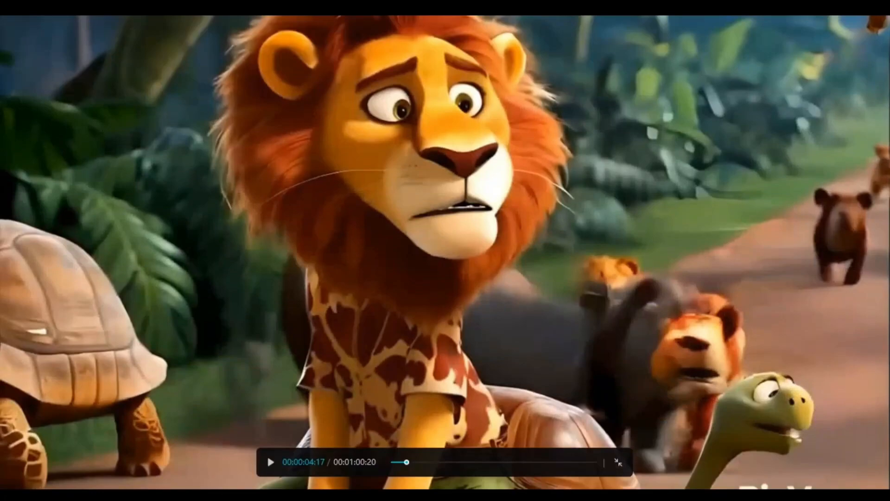
left_click(619, 463)
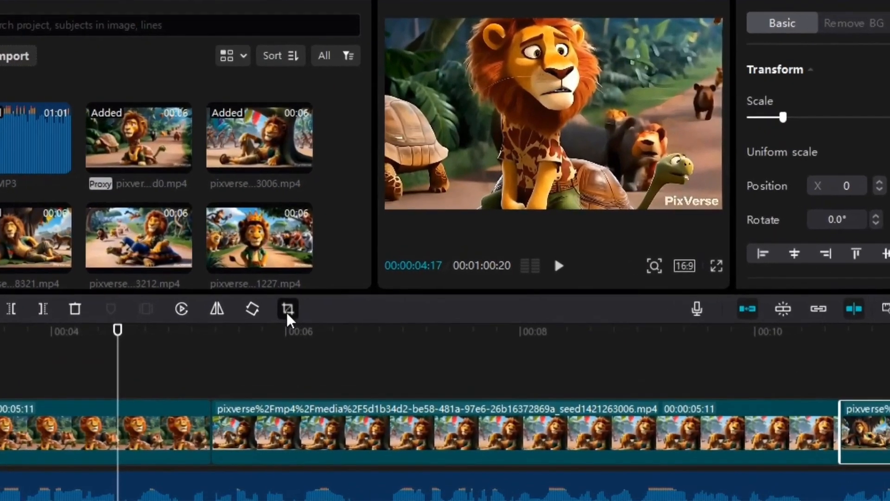
left_click(329, 293)
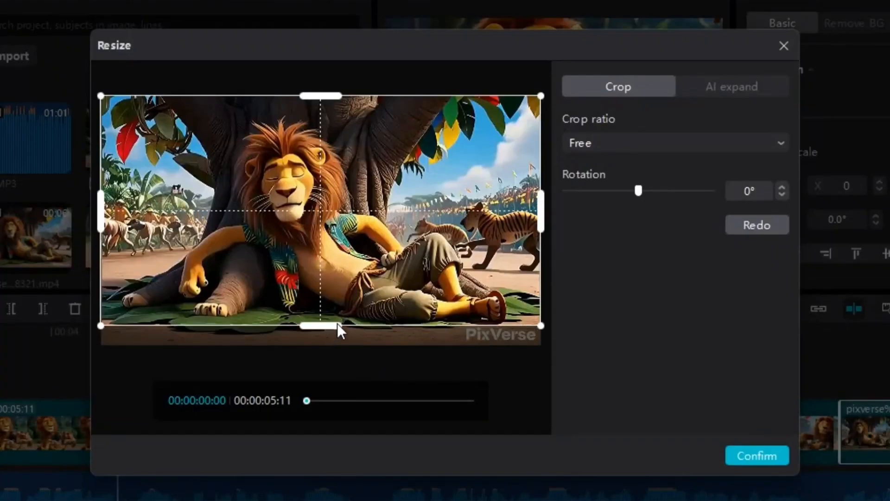
left_click(761, 455)
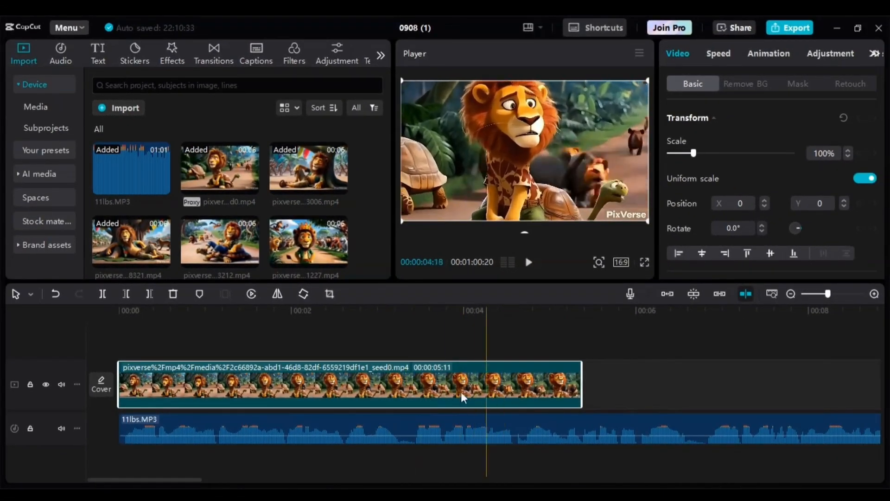
- Set the speed of the first Leo clip on the timeline to 0.8x
left_click(719, 54)
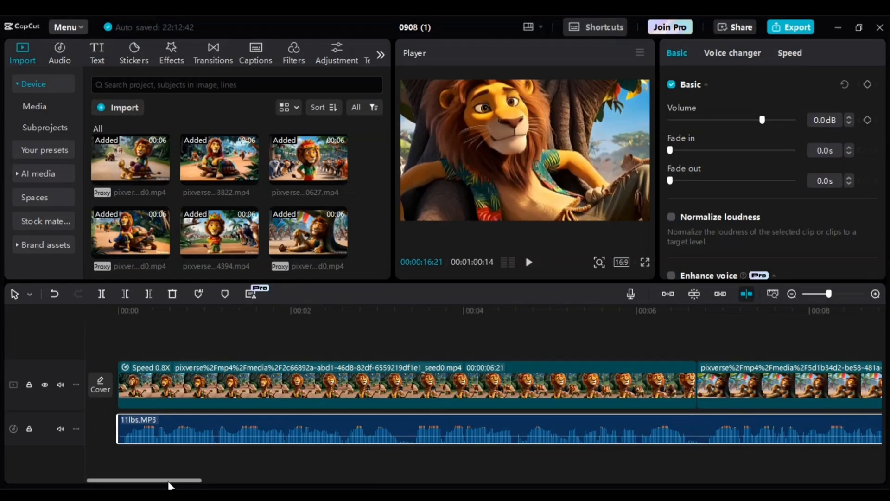
left_click_drag(171, 485, 158, 394)
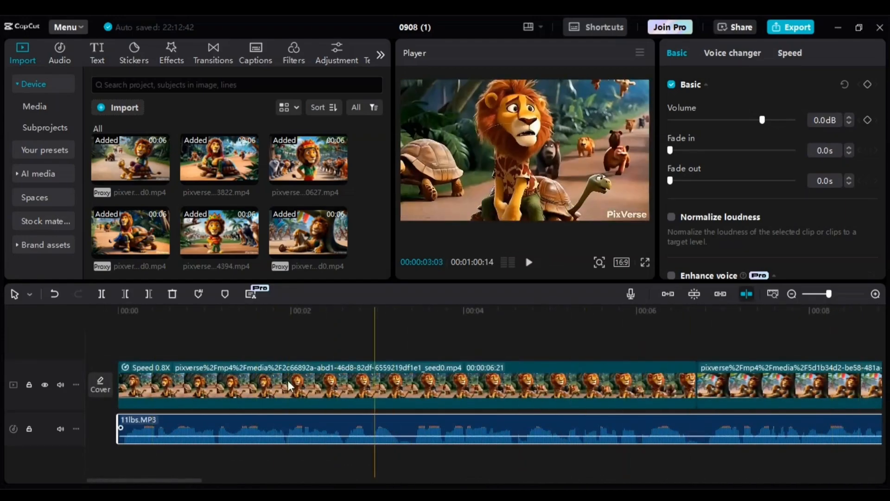
- Add the Mix overlay transition between the opening Leo clips, with a 0.2 s duration at the 12-second cut
left_click(223, 63)
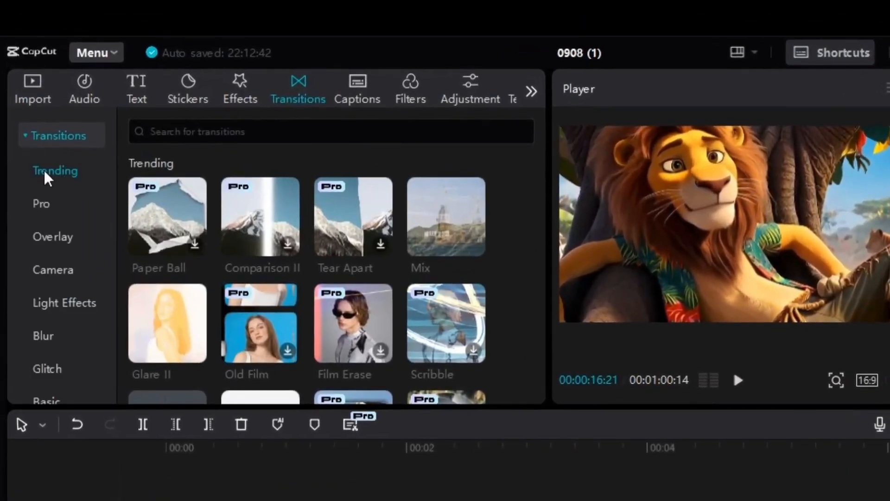
left_click(47, 236)
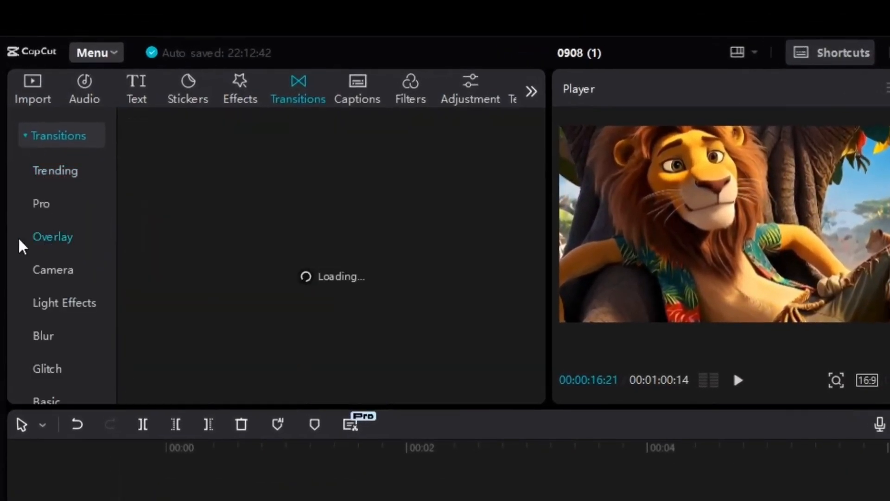
left_click_drag(447, 224, 733, 369)
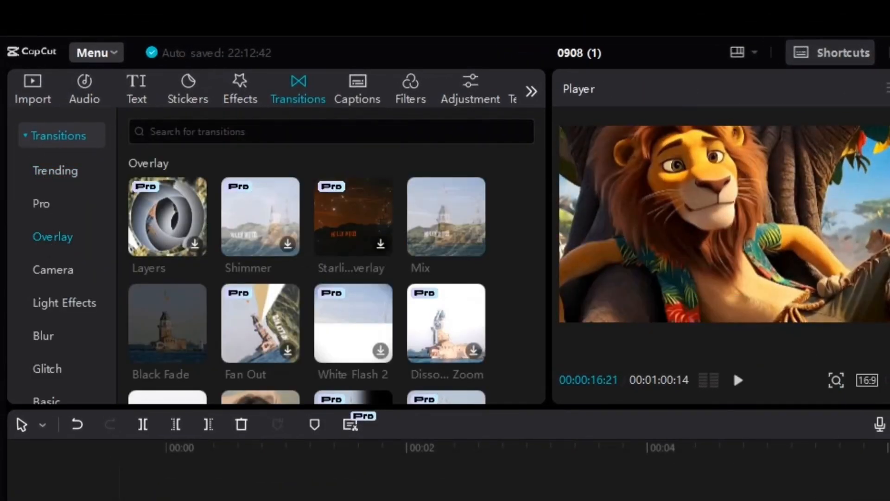
left_click(716, 430)
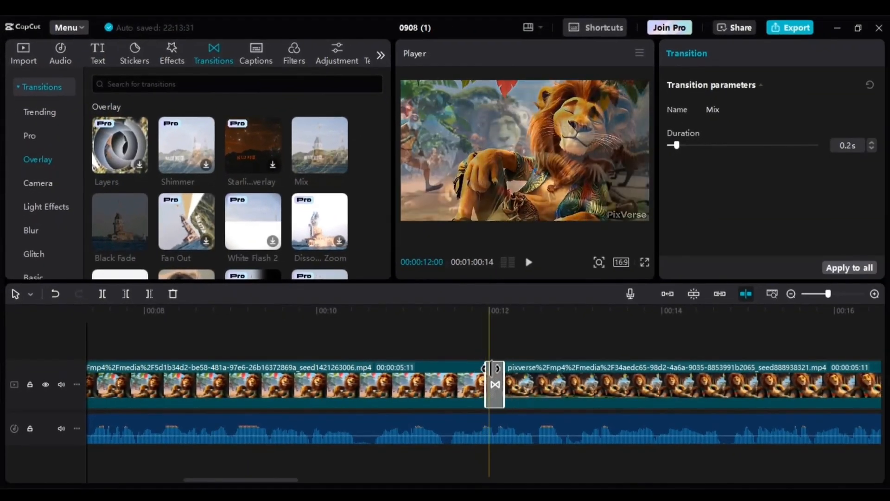
- Add the Mix transition at the next two cuts, after the third and fourth Leo clips, adjusting the transition's length on the timeline
left_click_drag(261, 480, 336, 480)
left_click_drag(364, 179, 462, 391)
left_click_drag(406, 340, 431, 371)
left_click_drag(350, 481, 411, 481)
left_click_drag(313, 166, 476, 384)
- Add the Mix transition at the cuts near 28 s and 33 s, with a 0.2 s duration for the one near 33 s
left_click_drag(399, 481, 465, 482)
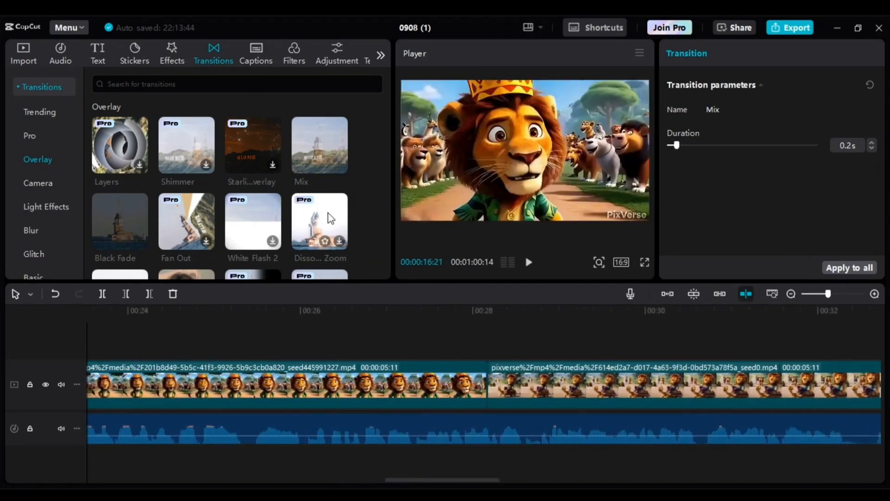
left_click_drag(319, 163, 482, 371)
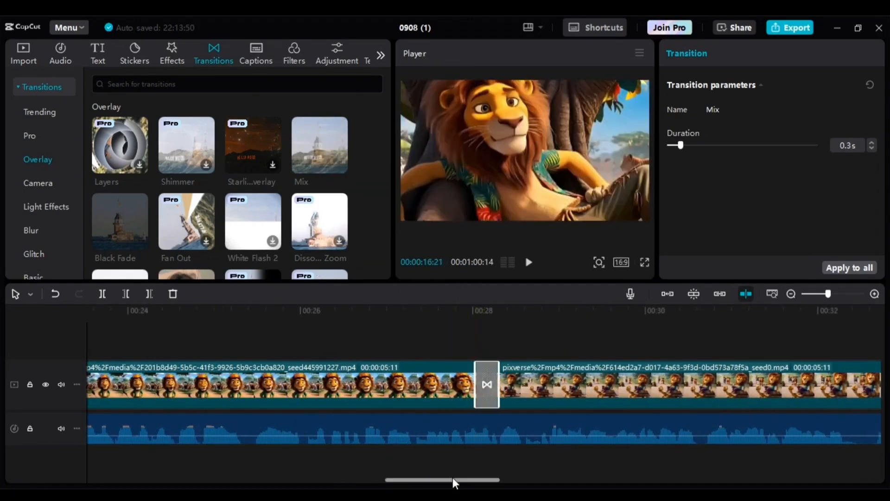
left_click_drag(454, 481, 513, 482)
left_click_drag(319, 162, 538, 377)
left_click_drag(519, 371, 529, 366)
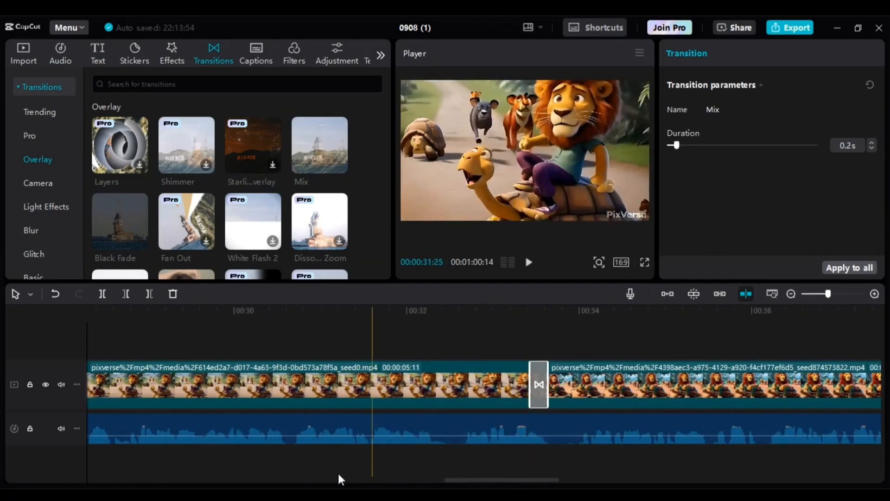